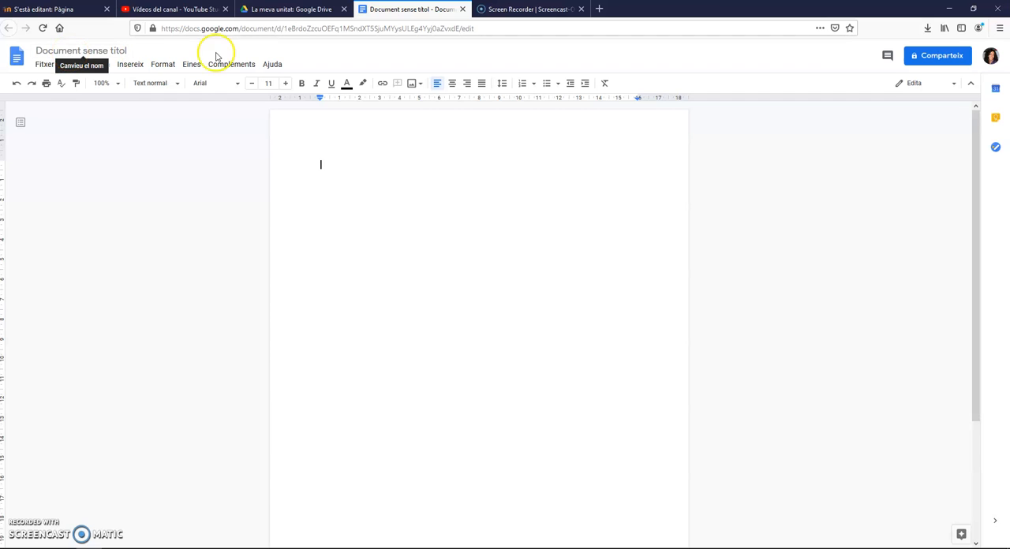
Rename the untitled document as "coses de classe"
left_click(292, 8)
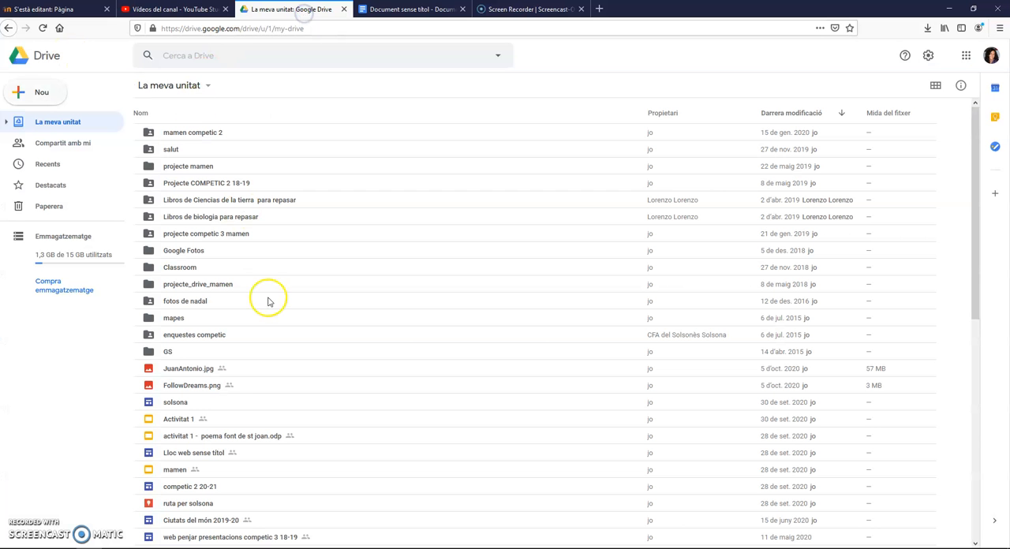
left_click(394, 9)
left_click(109, 52)
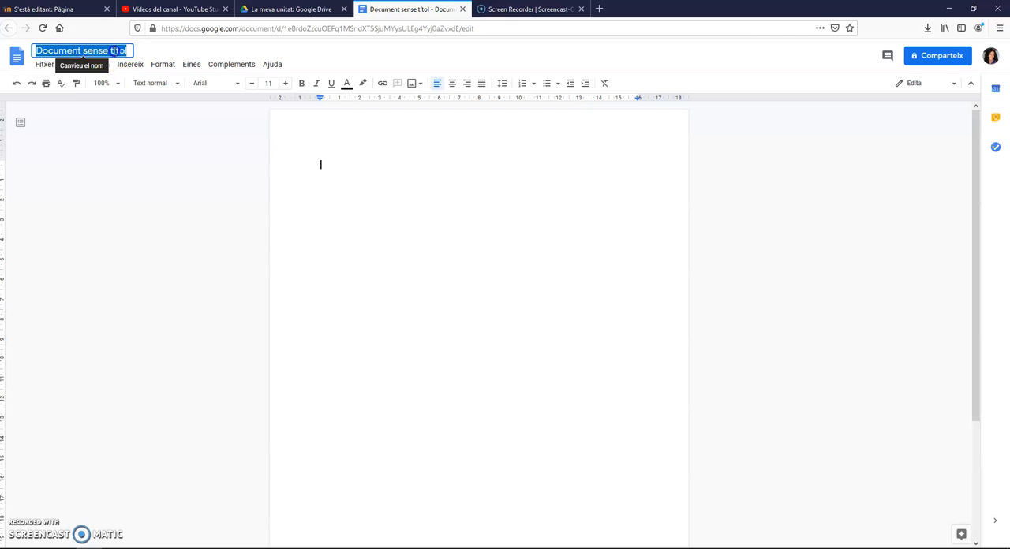
type("coses de classe")
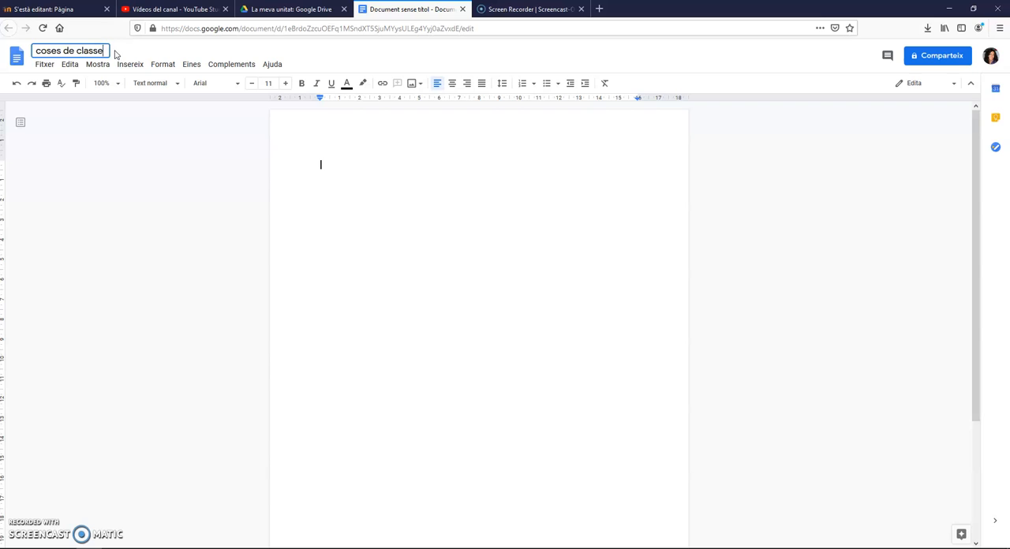
left_click(342, 177)
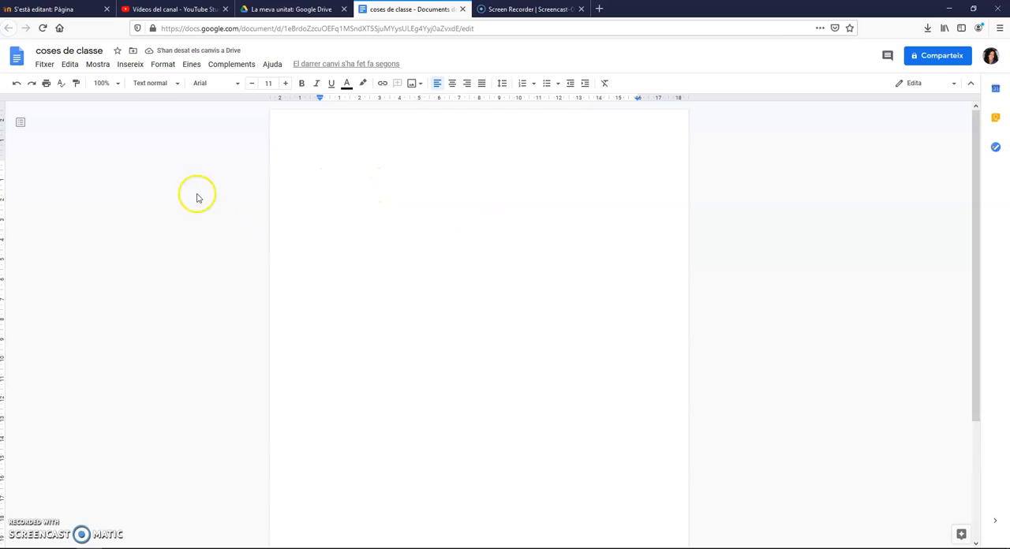
Write the opening line "les coses que m'agraden són:" in the document body and correct its typing errors
scroll(532, 218, "down", 2)
scroll(534, 219, "up", 2)
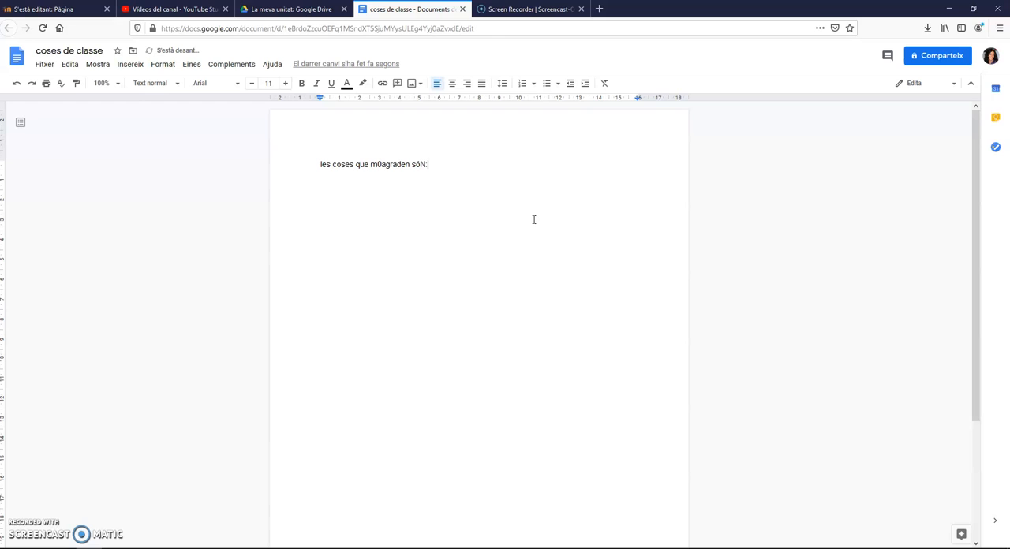
left_click(383, 164)
left_click(422, 164)
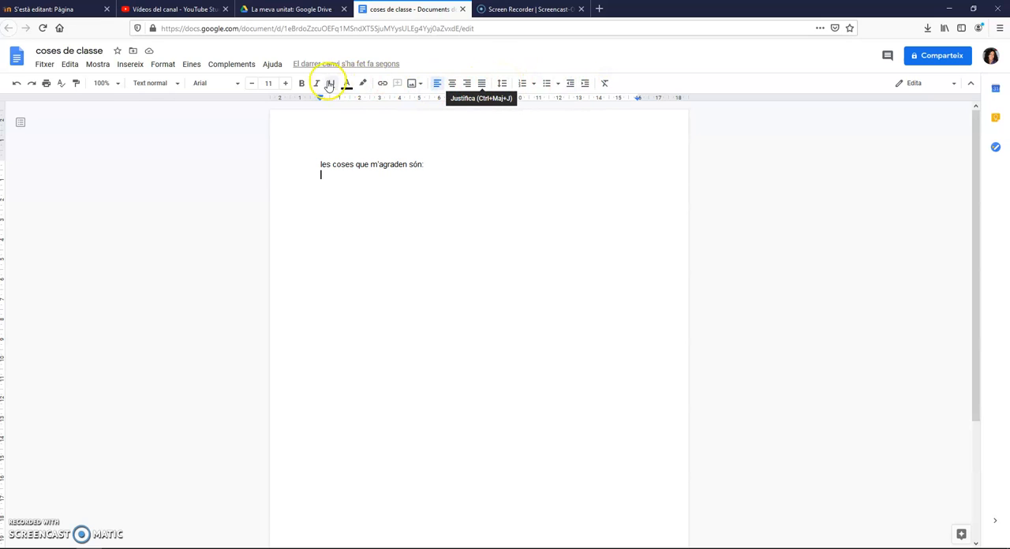
Examine the available paragraph styles and fonts
left_click(178, 85)
left_click(178, 85)
left_click(178, 86)
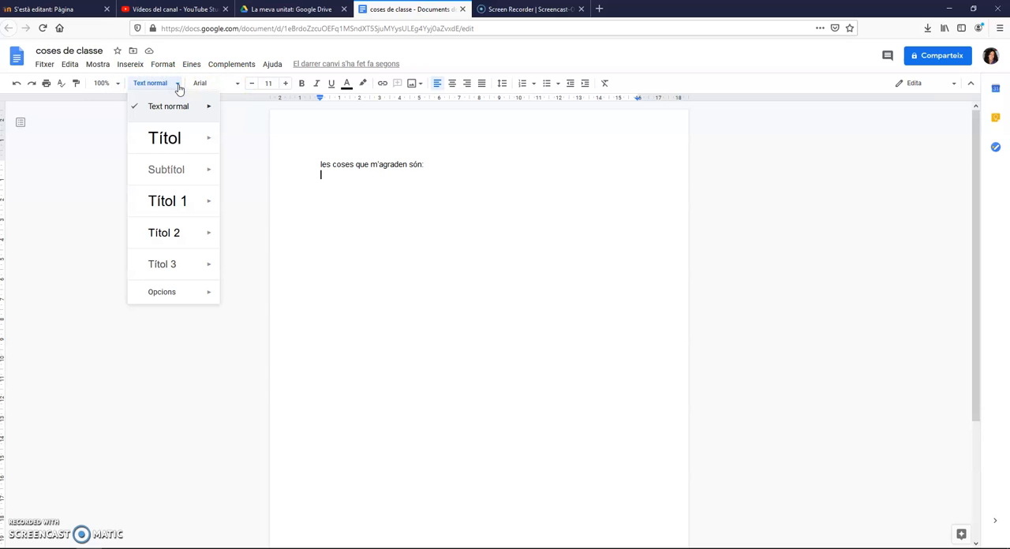
mouse_move(178, 256)
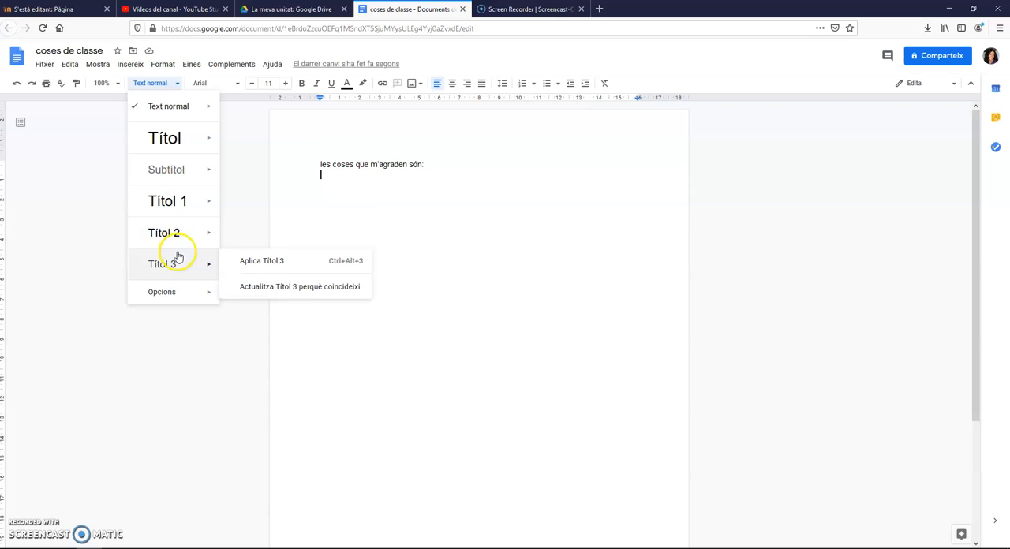
mouse_move(220, 204)
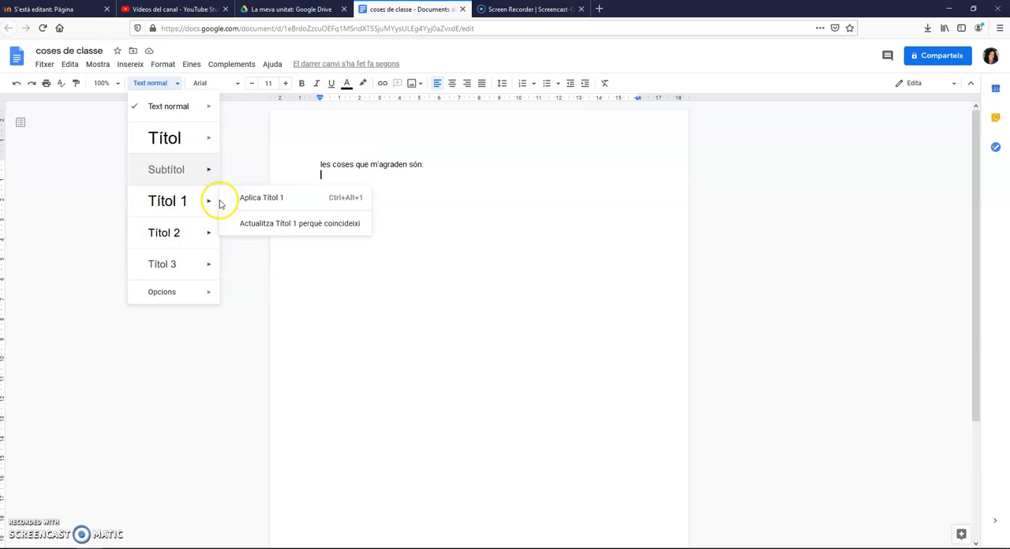
left_click(232, 85)
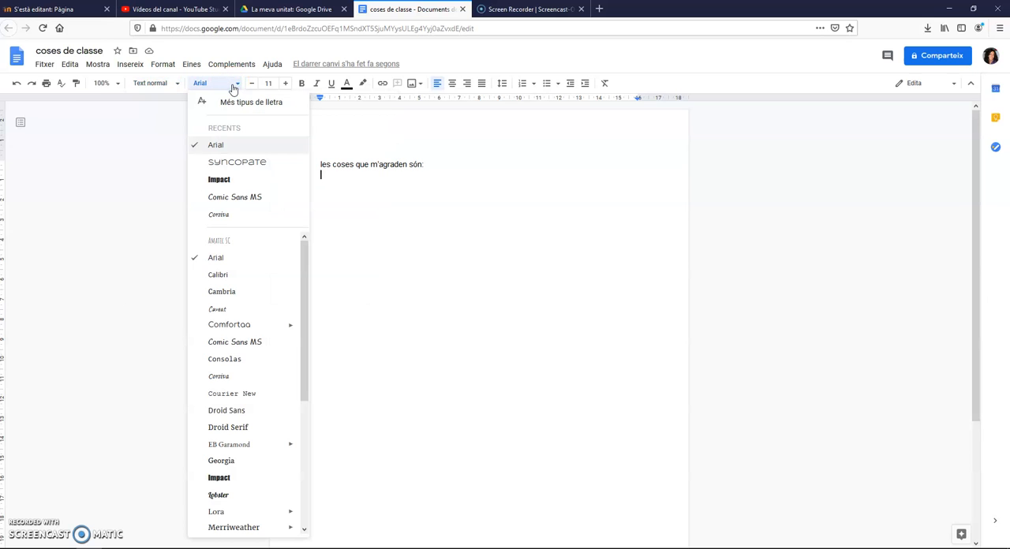
left_click(232, 85)
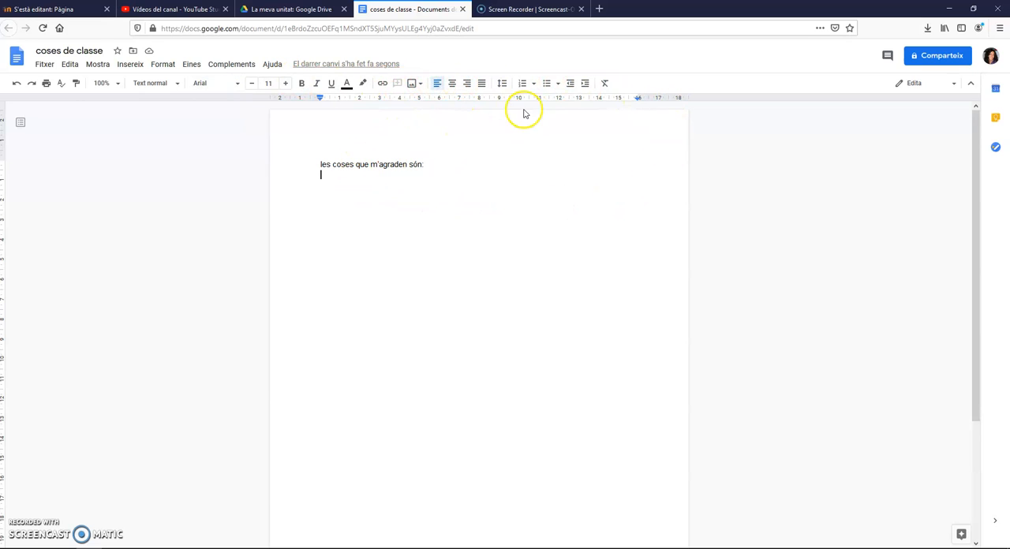
Start a bulleted list under the opening line with "l'ordinador" as first item and an empty second bullet
left_click(546, 85)
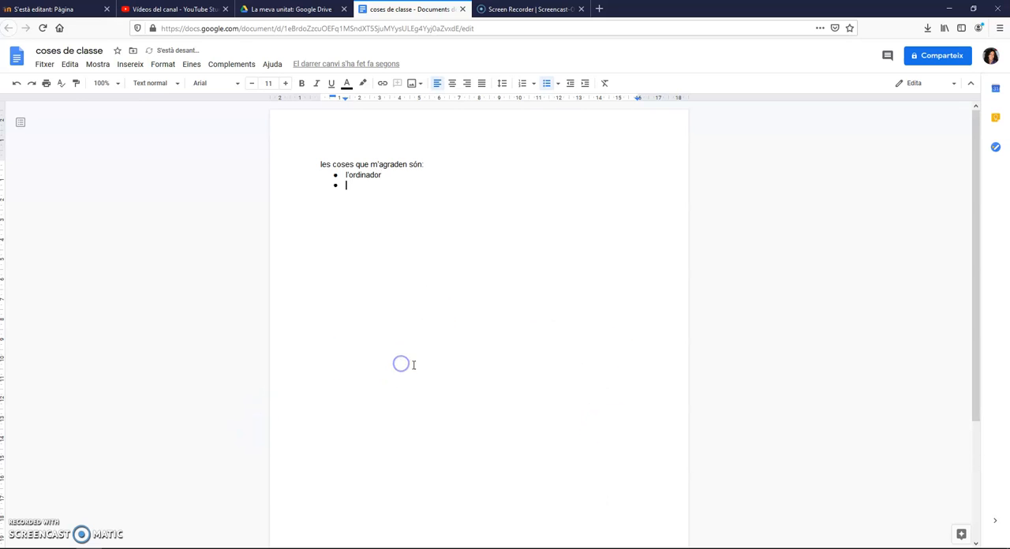
left_click(392, 163)
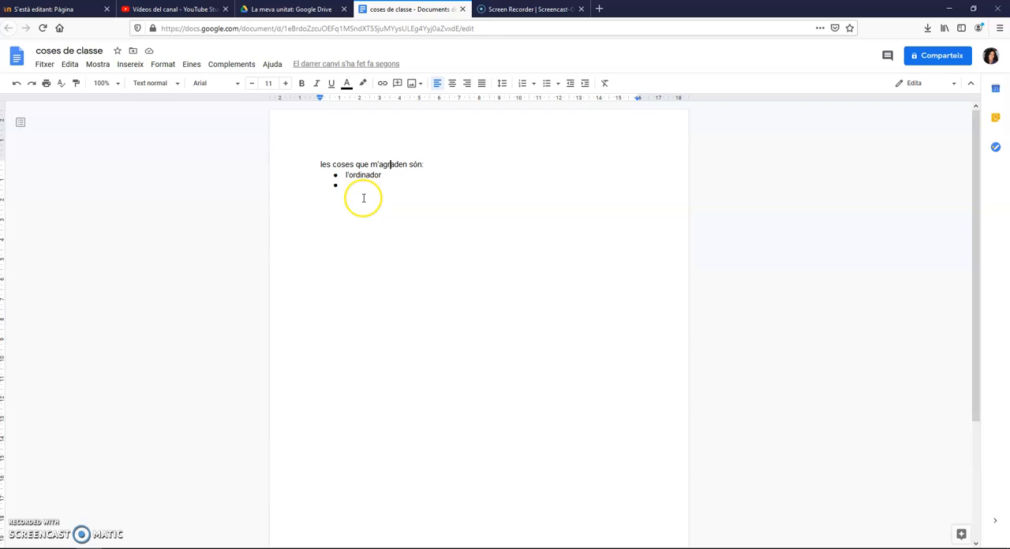
Set the page colour to light green in the page setup and return to the empty second bullet
left_click(45, 66)
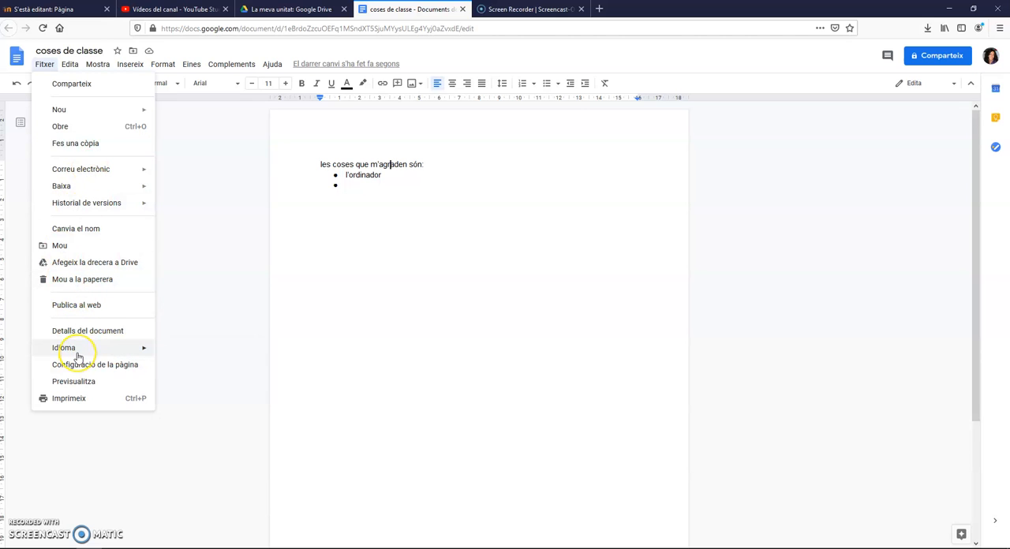
mouse_move(78, 355)
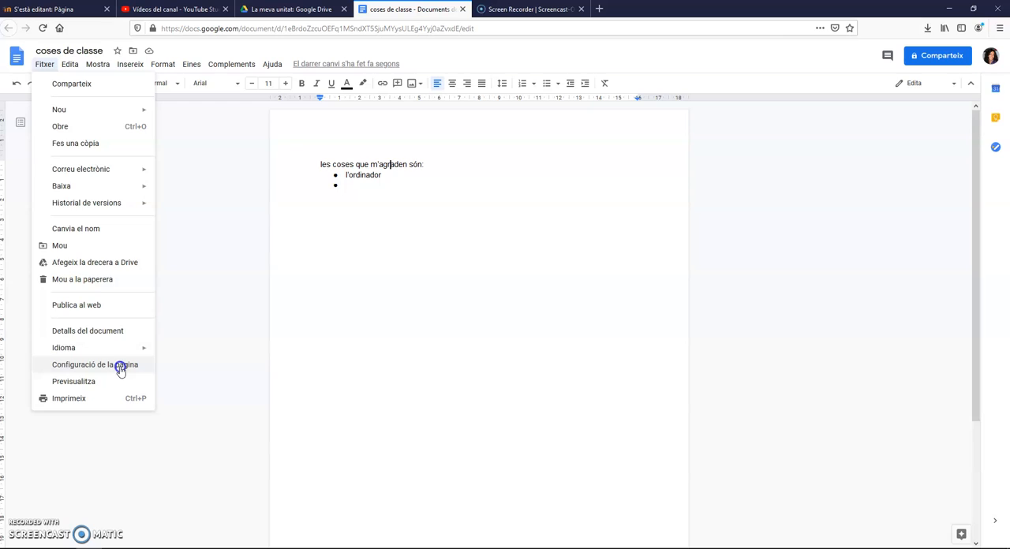
left_click(120, 366)
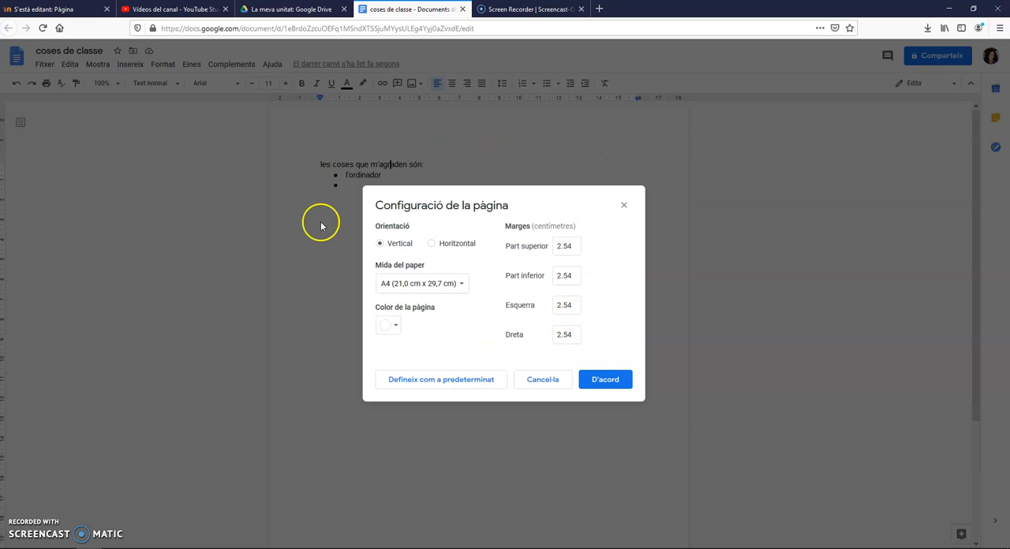
left_click(390, 328)
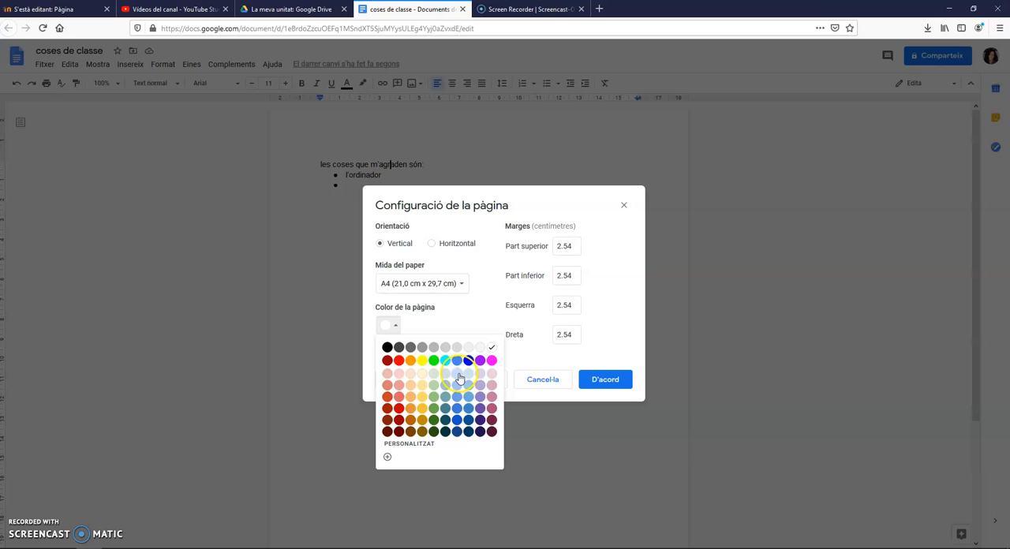
left_click(432, 373)
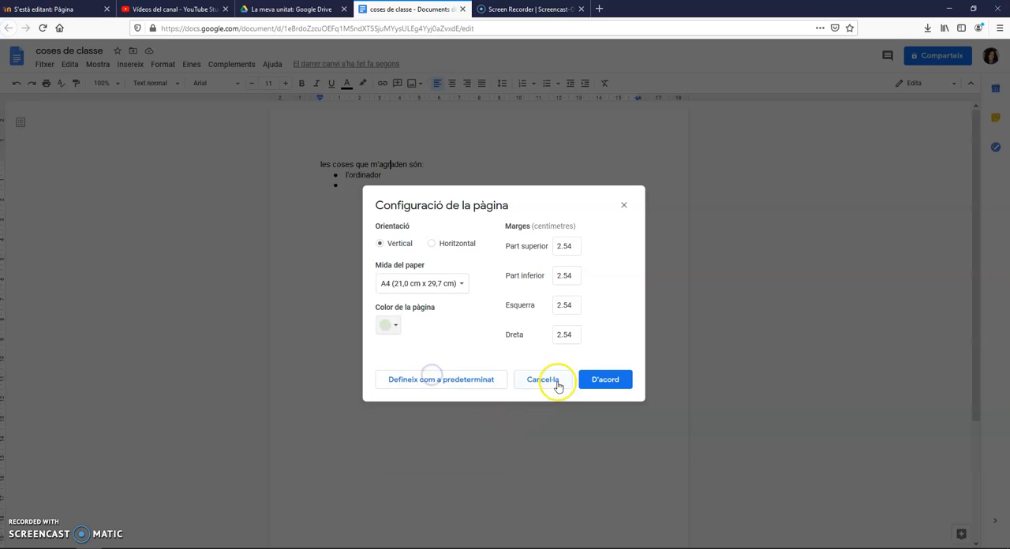
left_click(602, 381)
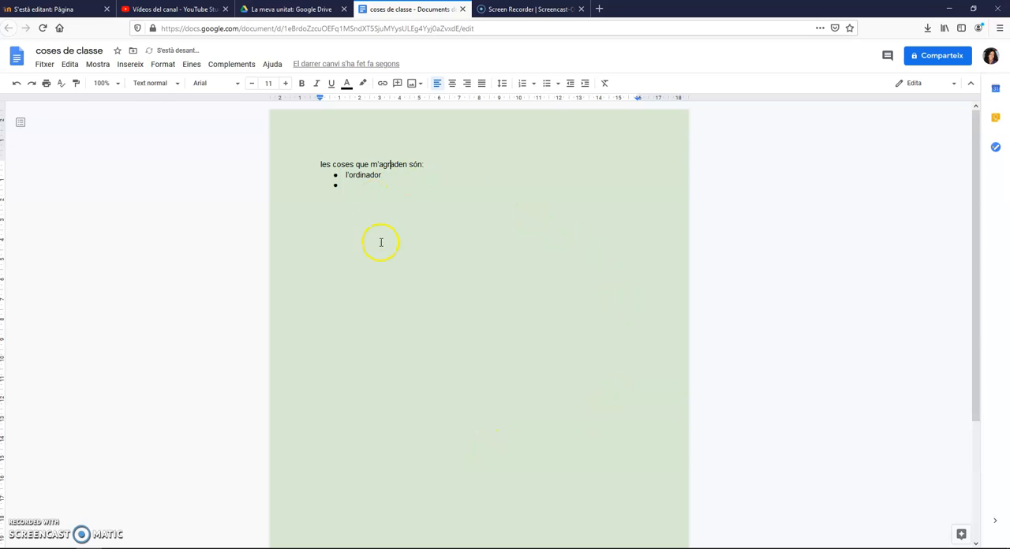
left_click(355, 189)
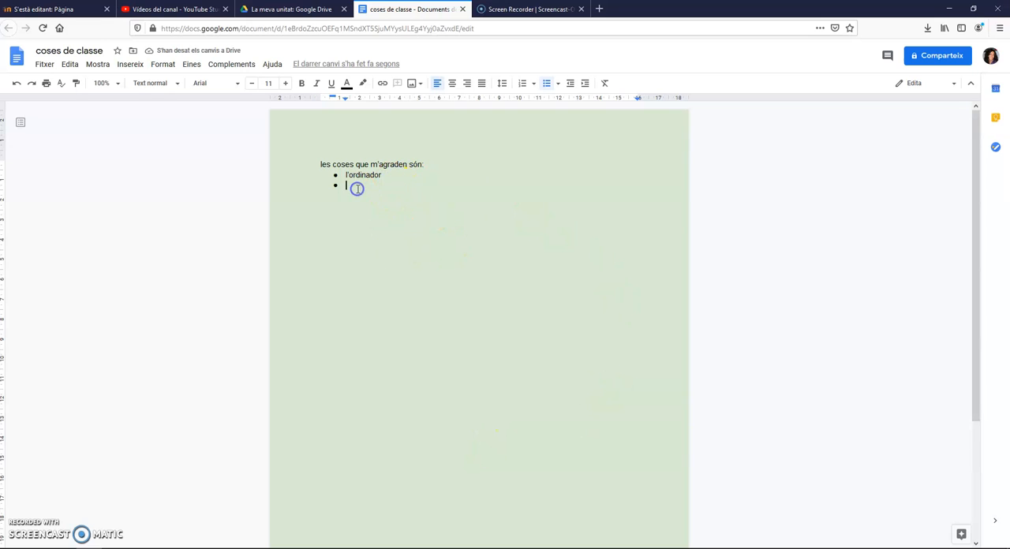
Examine the editing, viewing and insertion commands, including the special characters collection
left_click(69, 66)
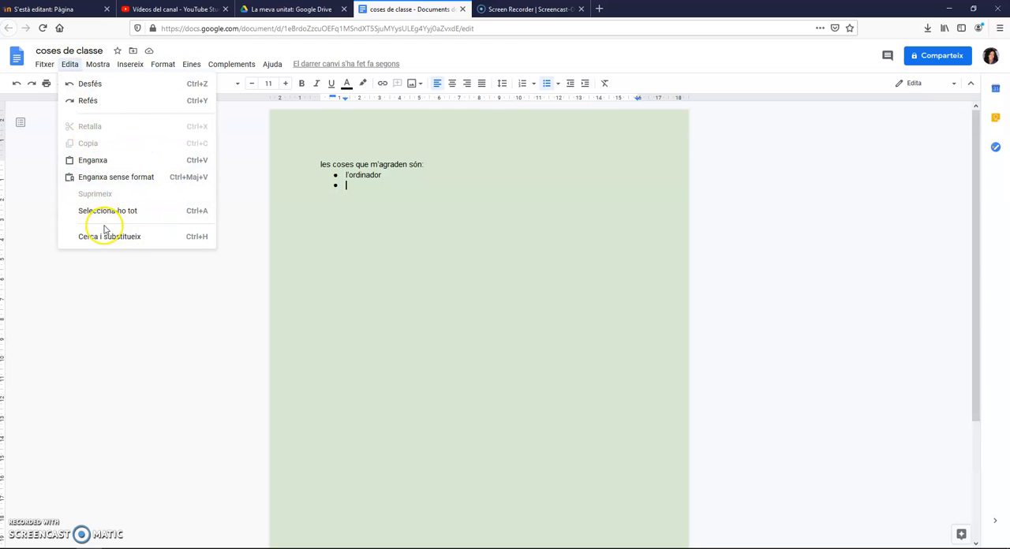
mouse_move(97, 68)
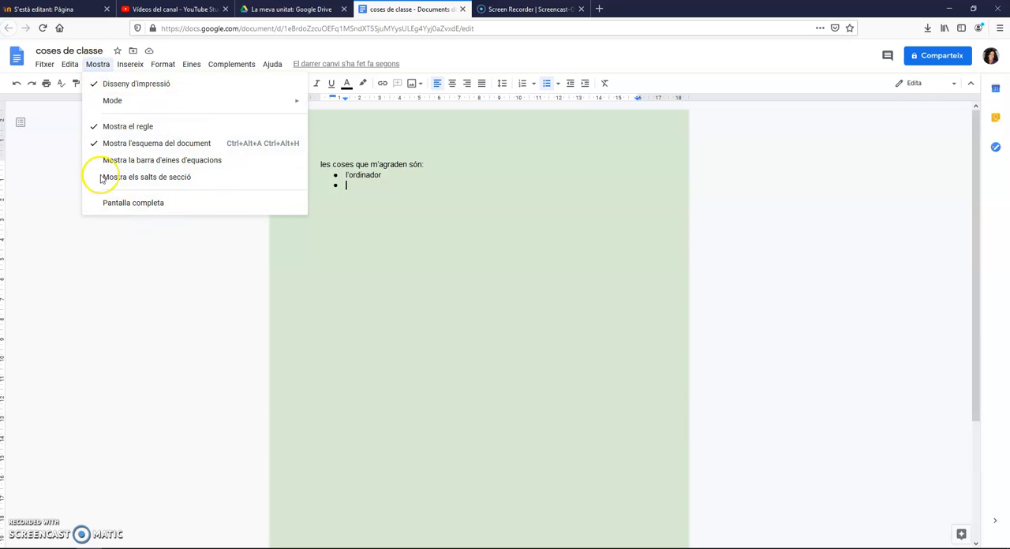
mouse_move(126, 65)
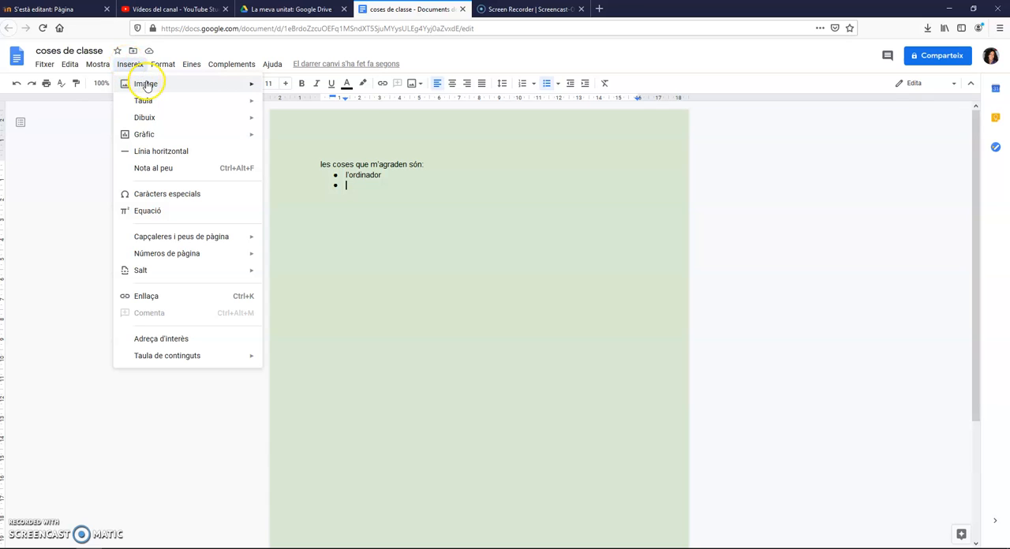
left_click(147, 86)
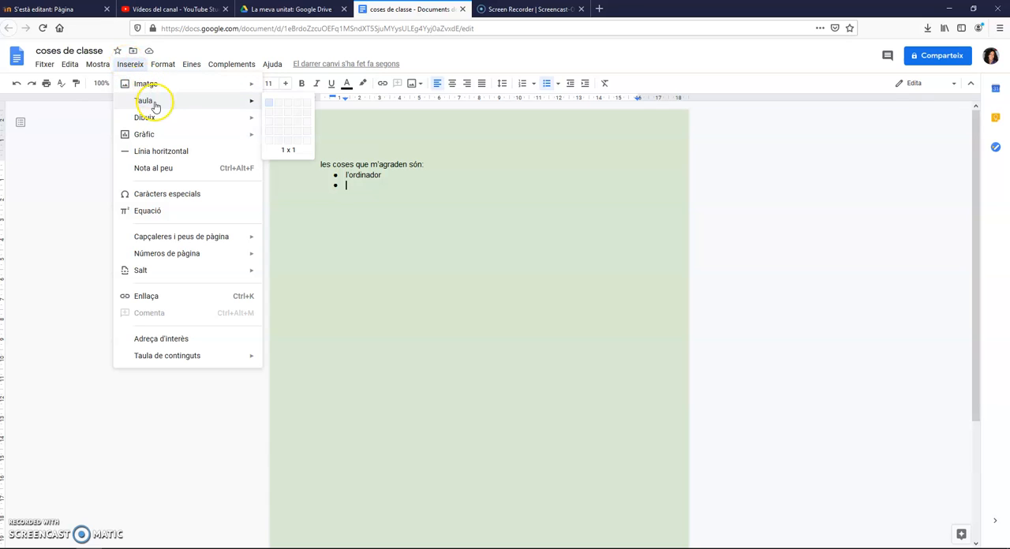
left_click(165, 119)
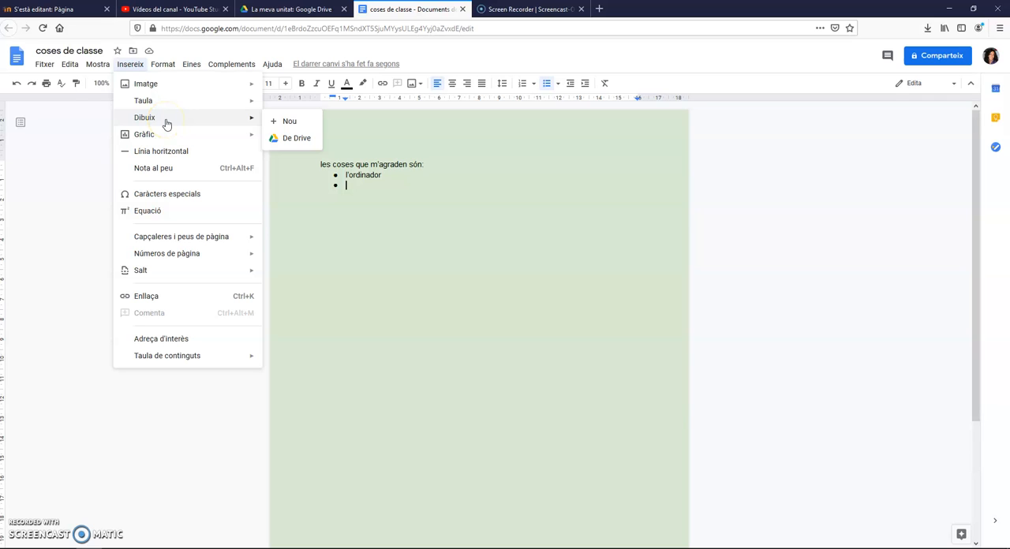
left_click(168, 135)
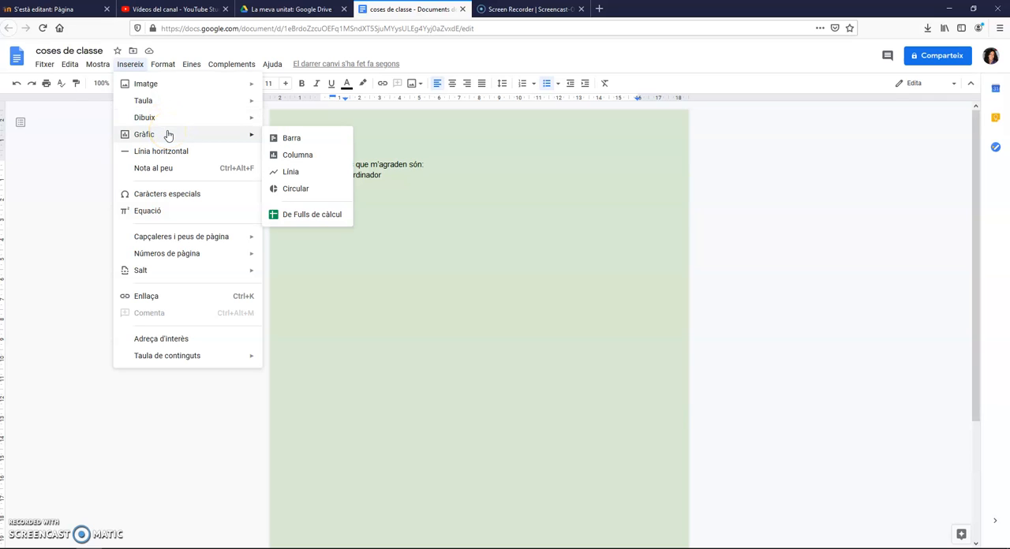
left_click(157, 154)
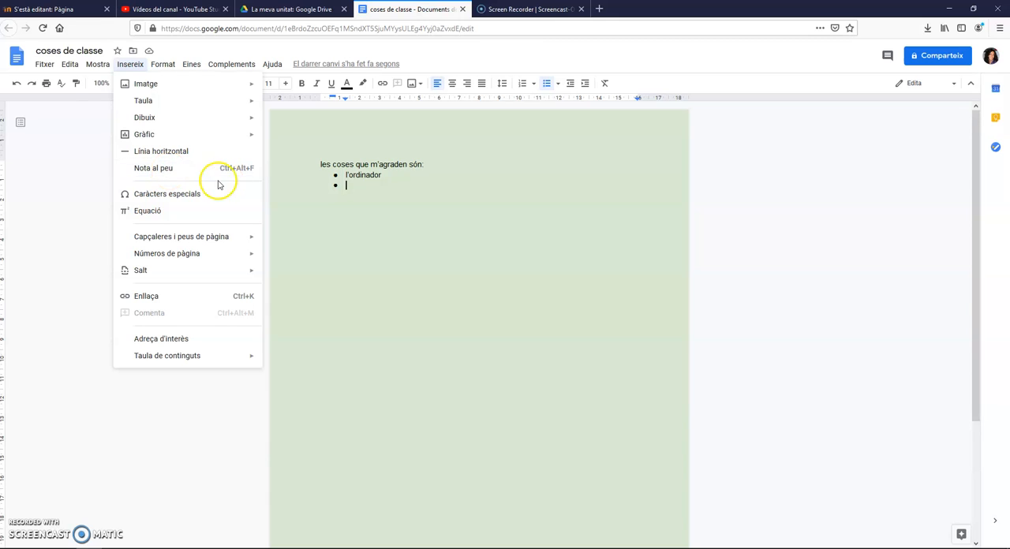
left_click(181, 197)
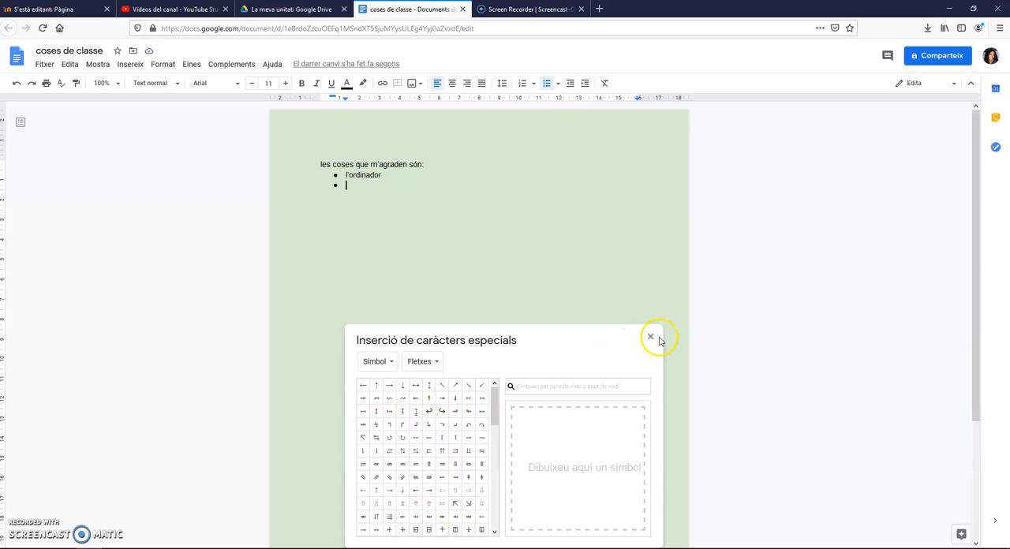
left_click(651, 339)
Add a page header containing the author's full name and look at the header options
left_click(130, 64)
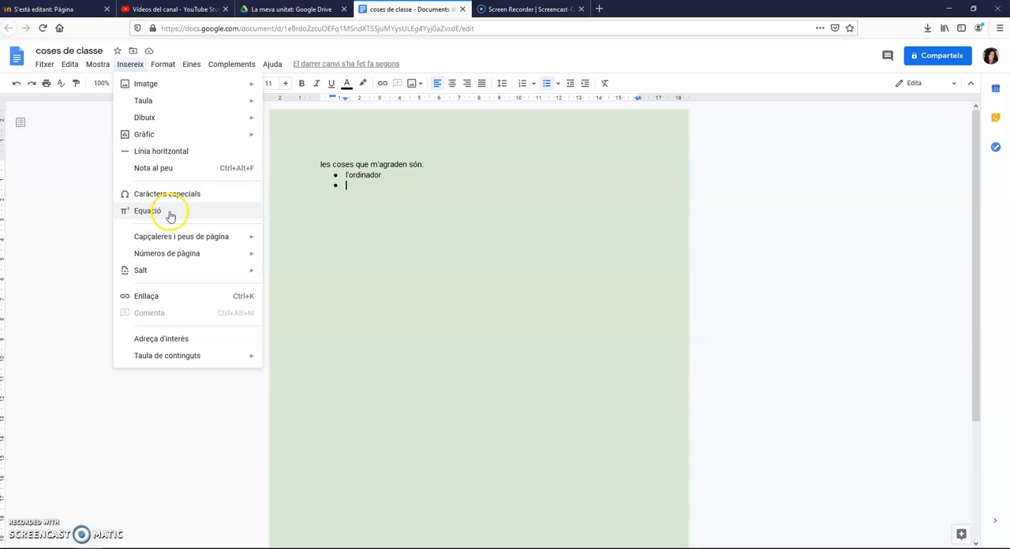
mouse_move(186, 241)
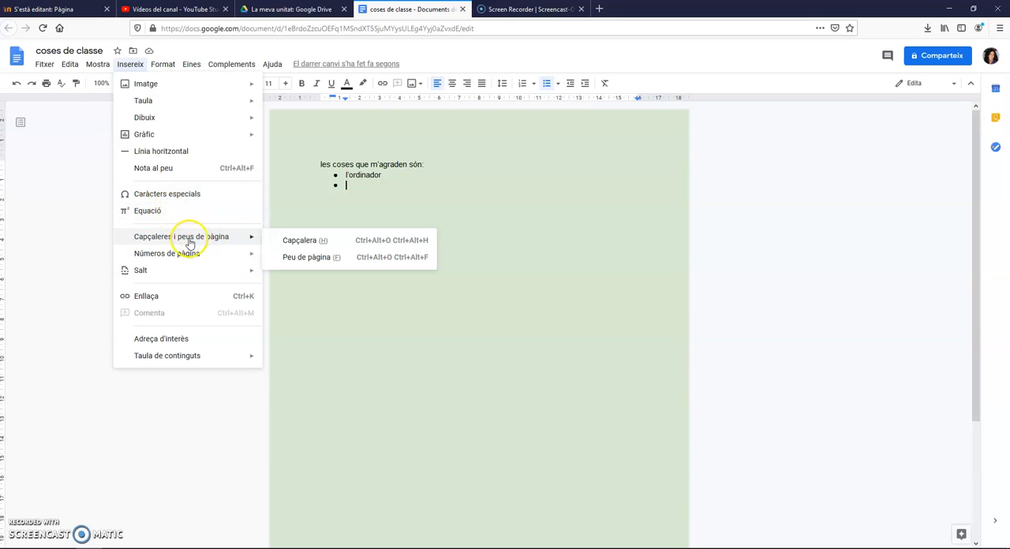
left_click(298, 241)
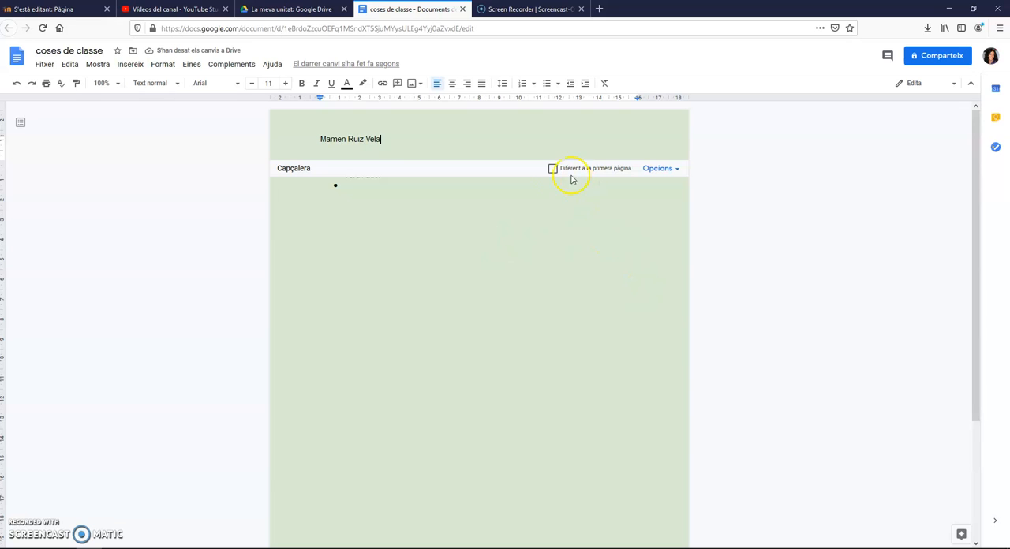
left_click(645, 171)
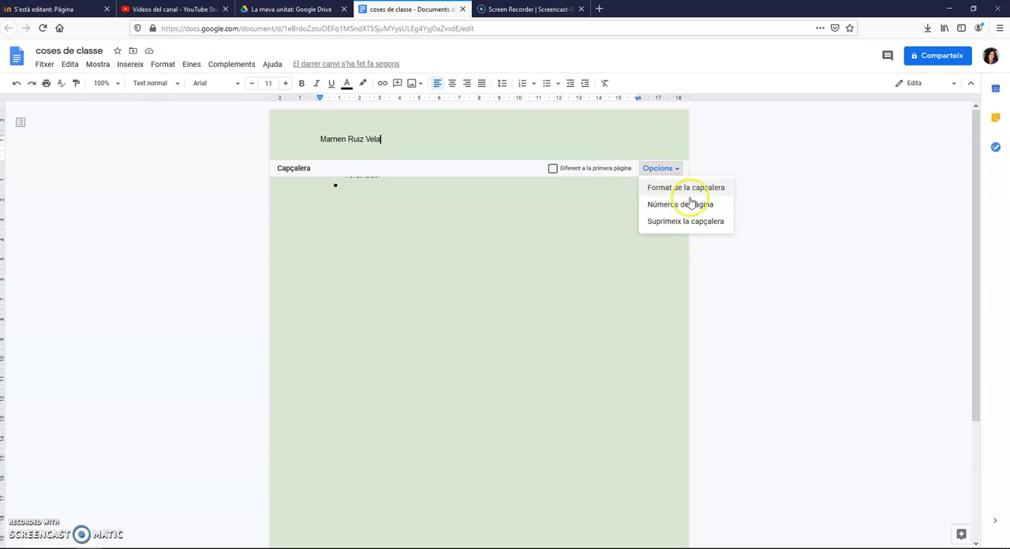
left_click(517, 263)
Insert page numbers in the footer, aligned at its right end, and return to the empty second bullet
scroll(553, 332, "down", 3)
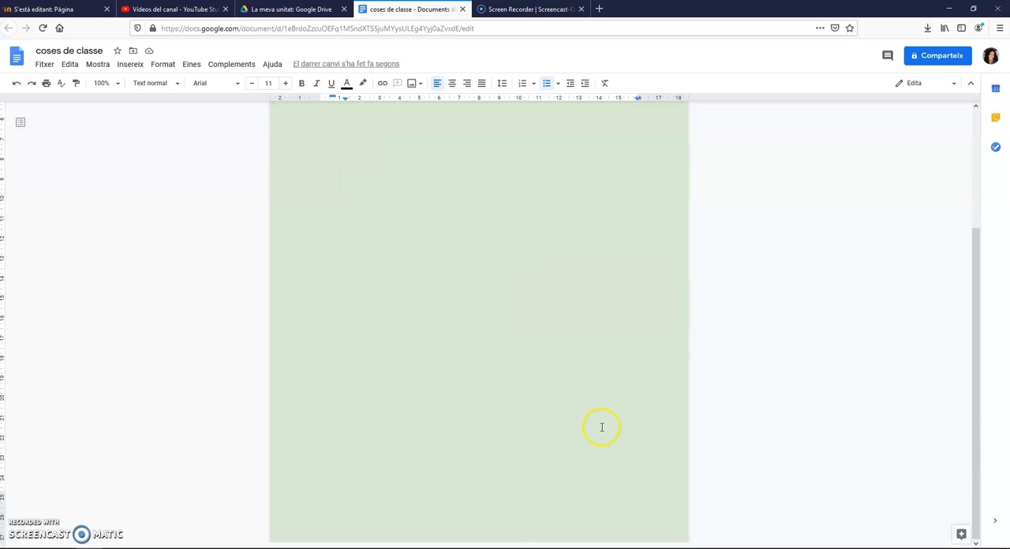
scroll(532, 513, "up", 2)
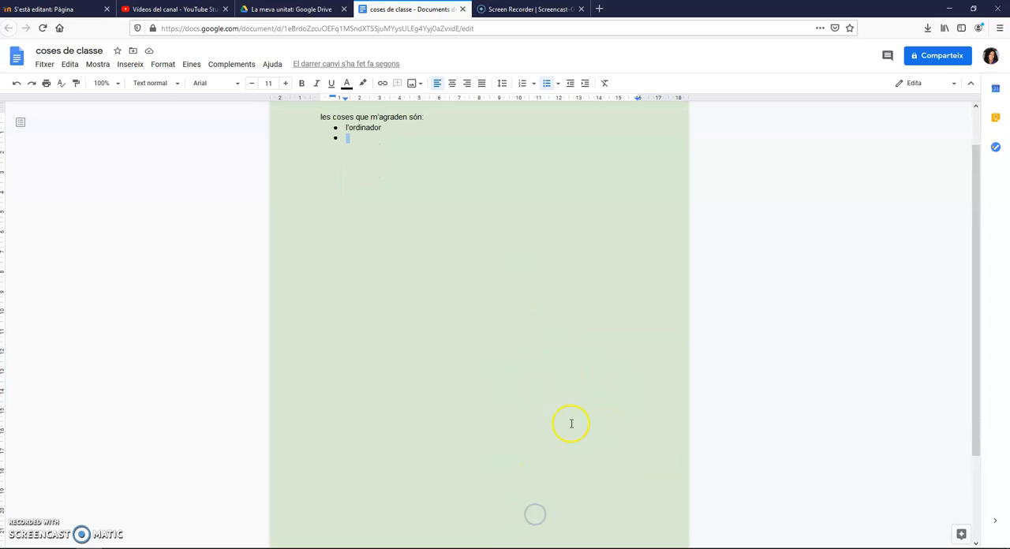
scroll(552, 394, "up", 1)
left_click(120, 64)
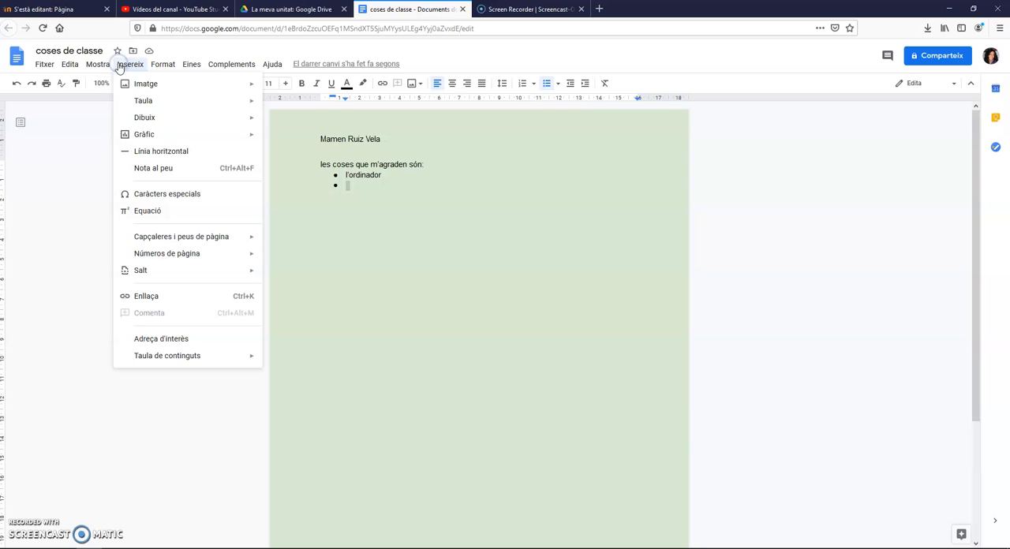
mouse_move(199, 261)
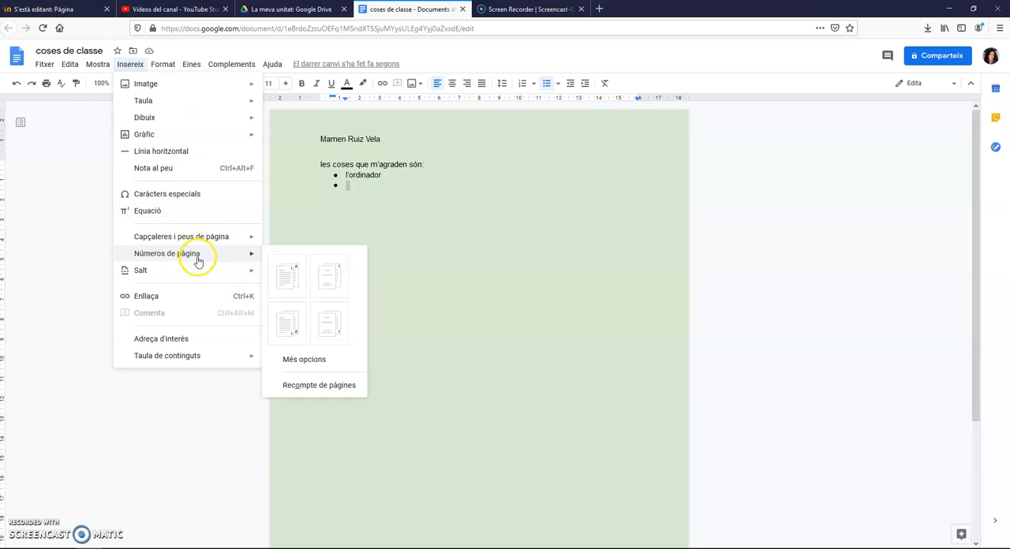
mouse_move(186, 245)
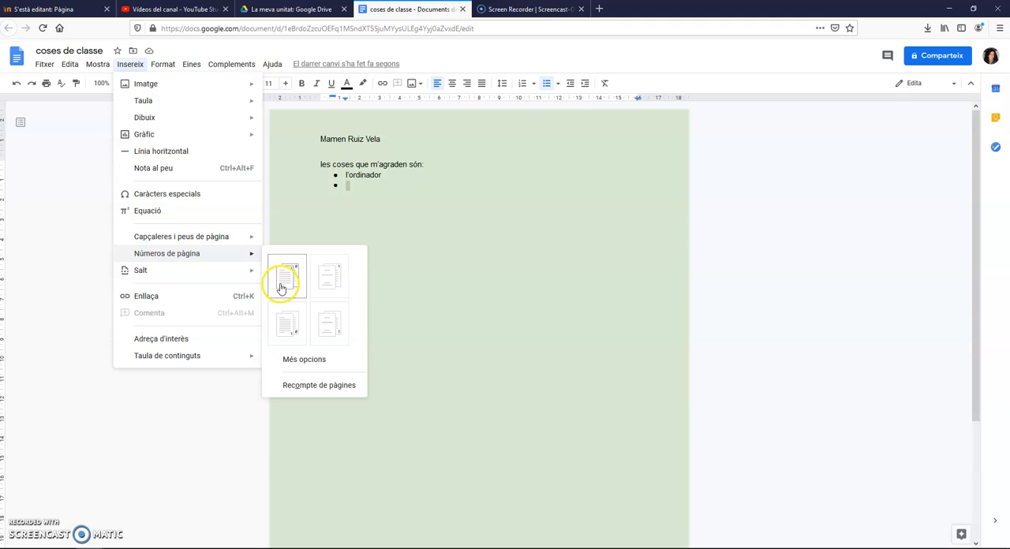
left_click(305, 338)
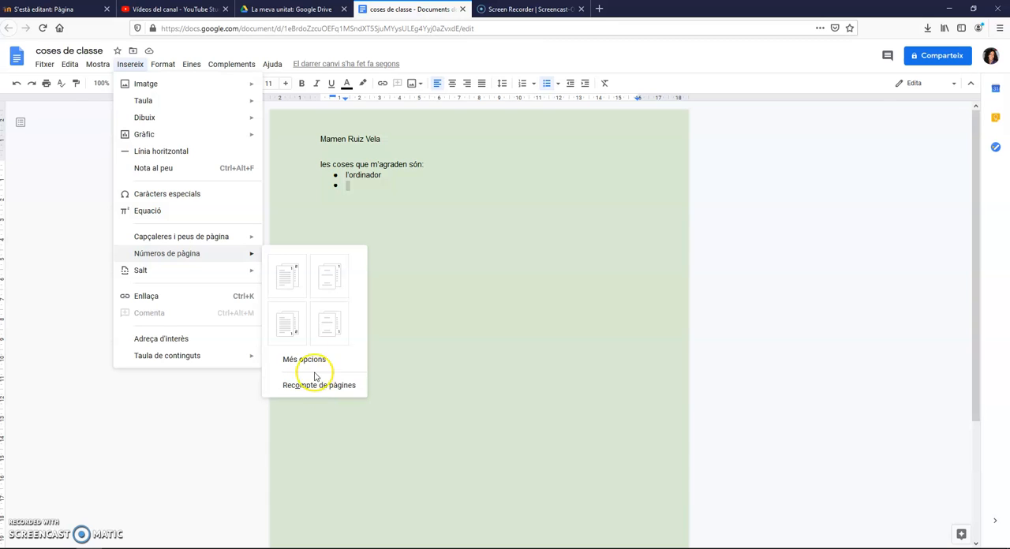
left_click(287, 331)
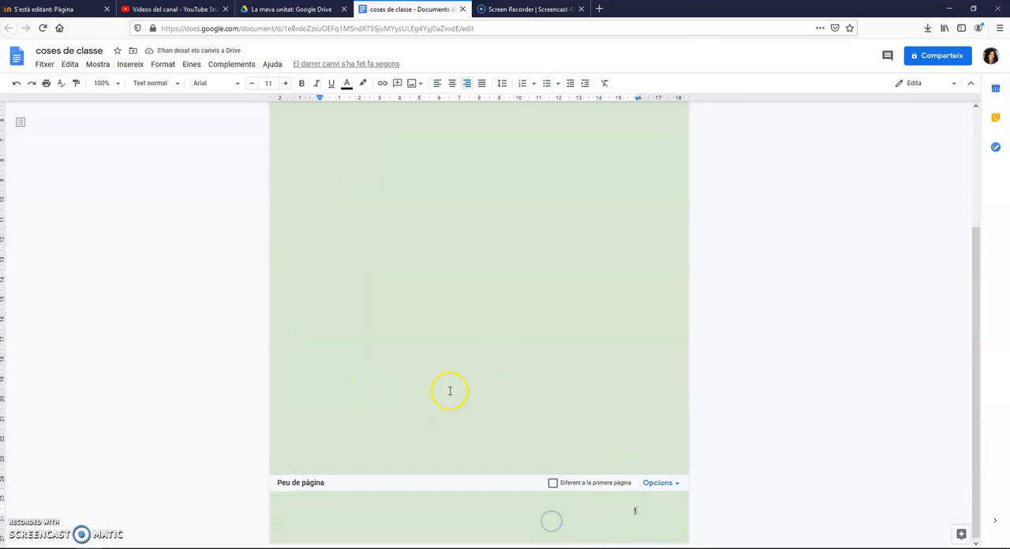
left_click(476, 363)
scroll(607, 449, "down", 5)
scroll(574, 441, "up", 3)
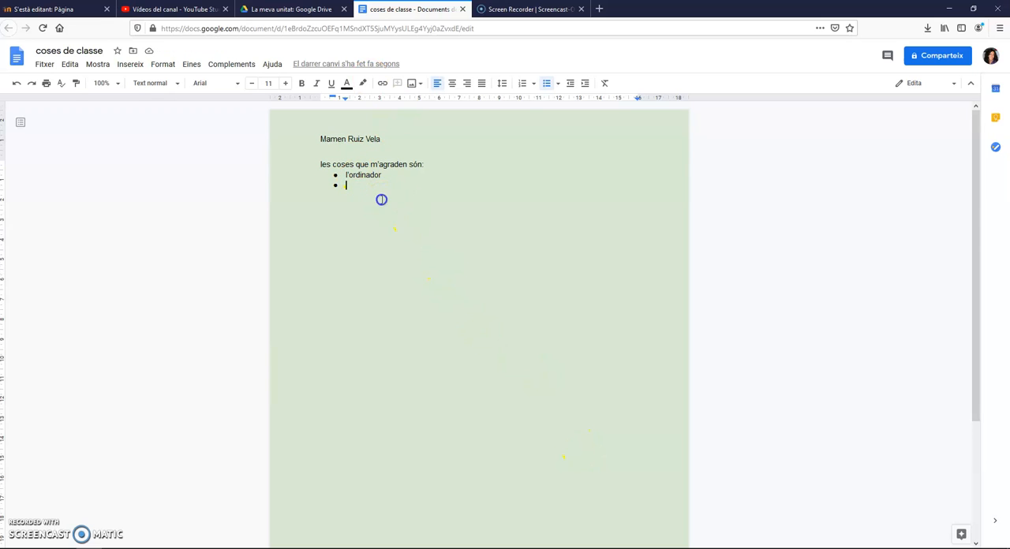
Examine the insertion, text and paragraph formatting, and document tools commands
left_click(131, 63)
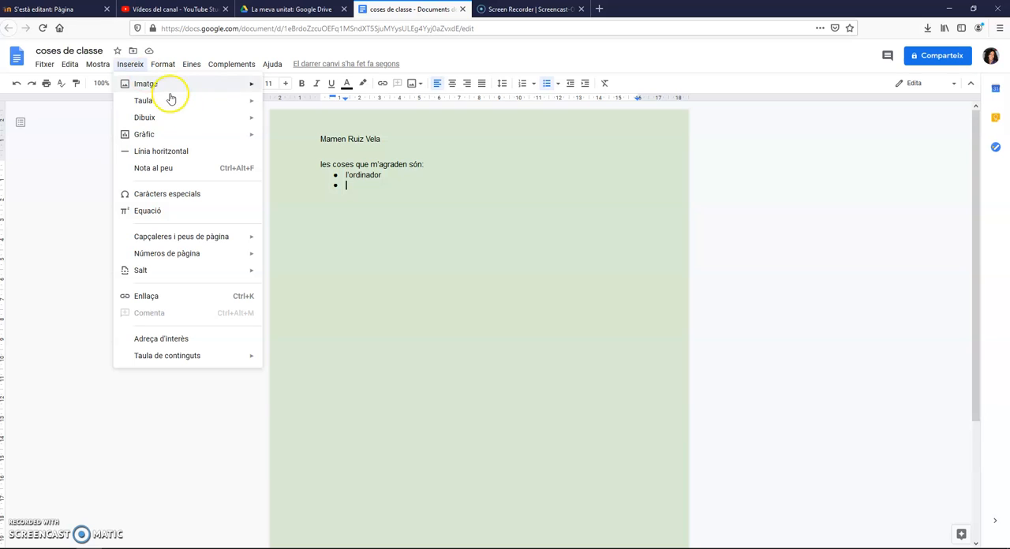
mouse_move(201, 360)
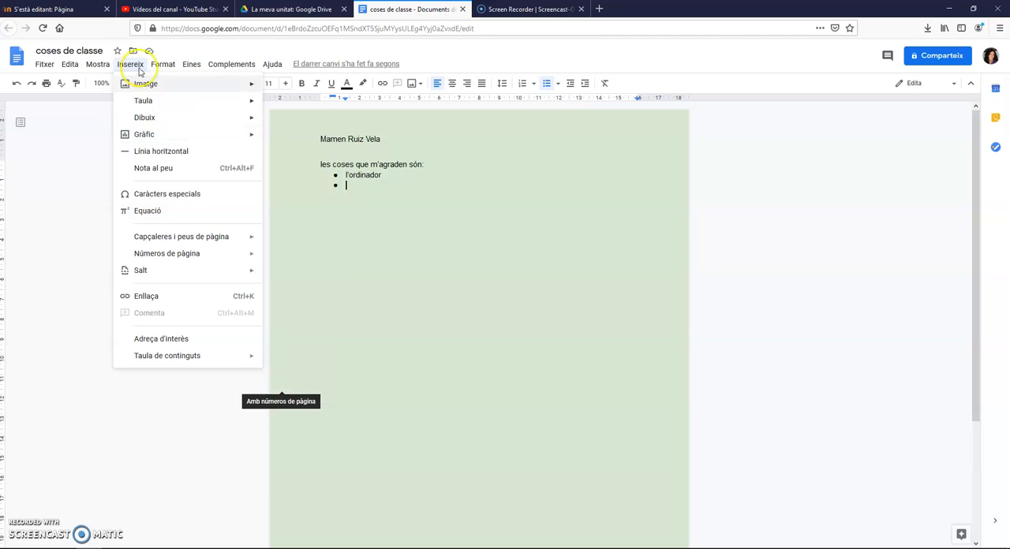
left_click(93, 66)
mouse_move(128, 66)
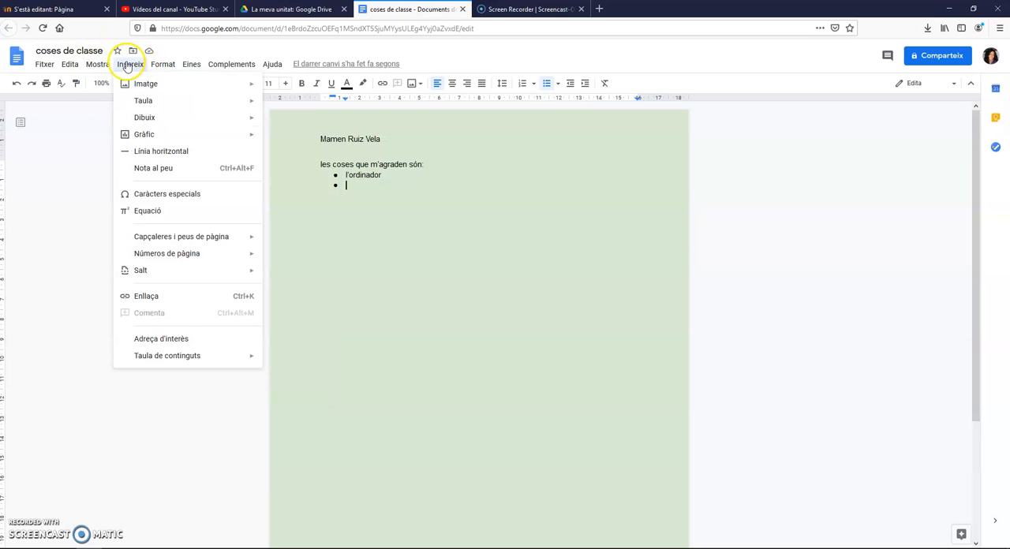
mouse_move(166, 66)
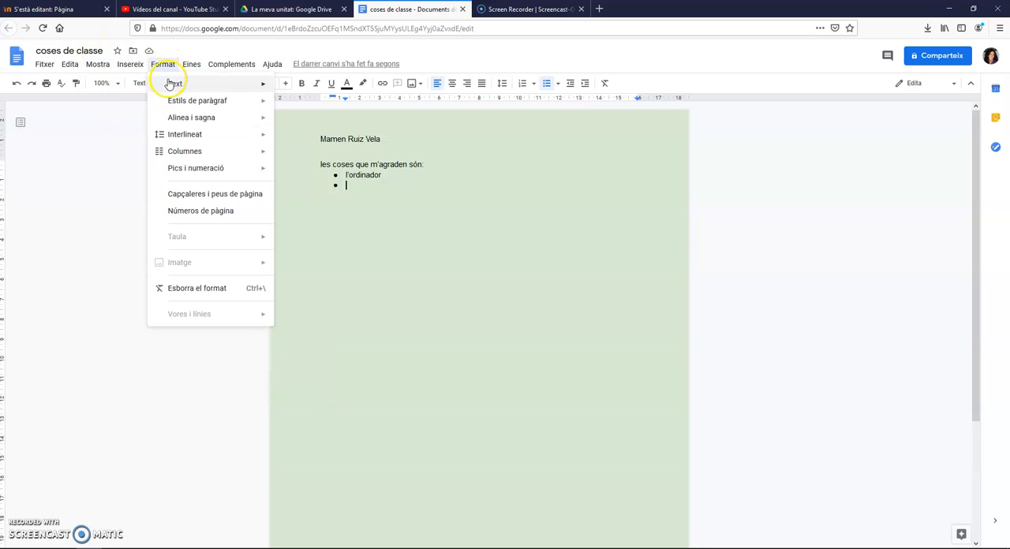
mouse_move(182, 88)
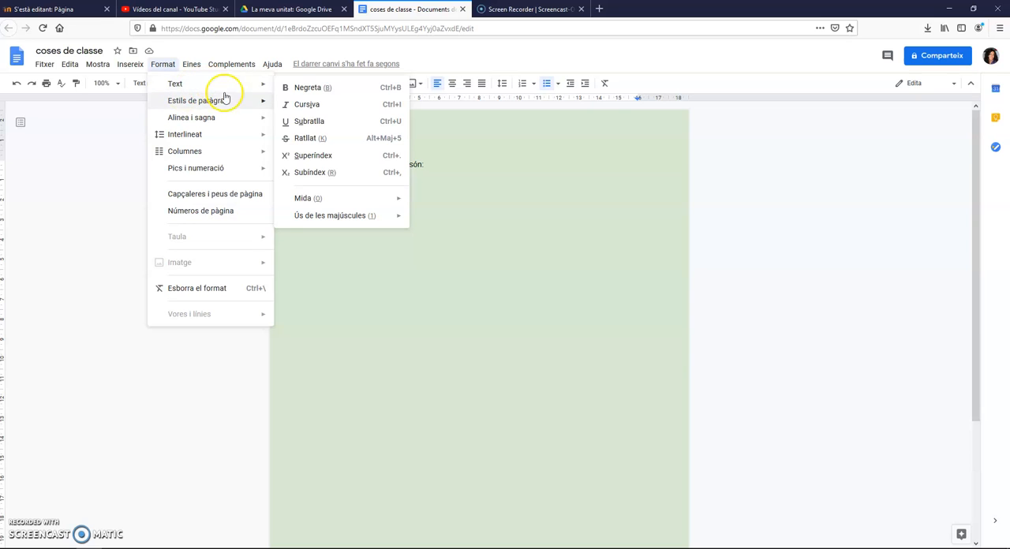
mouse_move(223, 121)
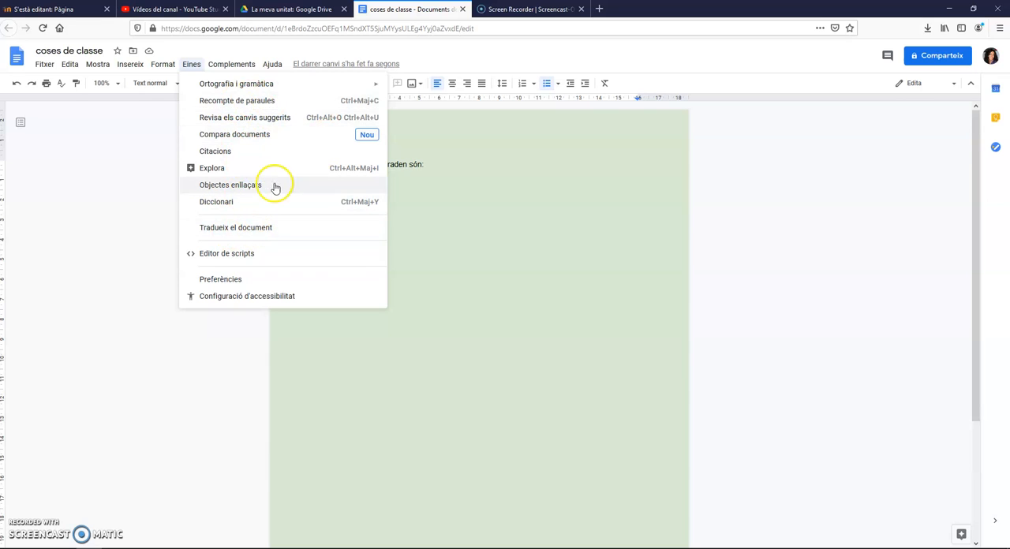
left_click(535, 178)
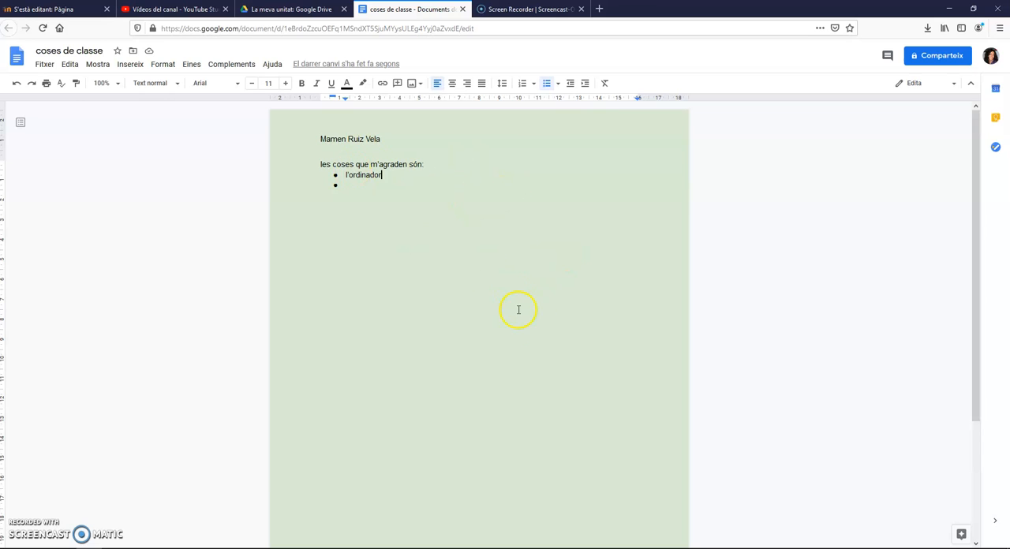
scroll(532, 376, "down", 3)
scroll(534, 374, "up", 3)
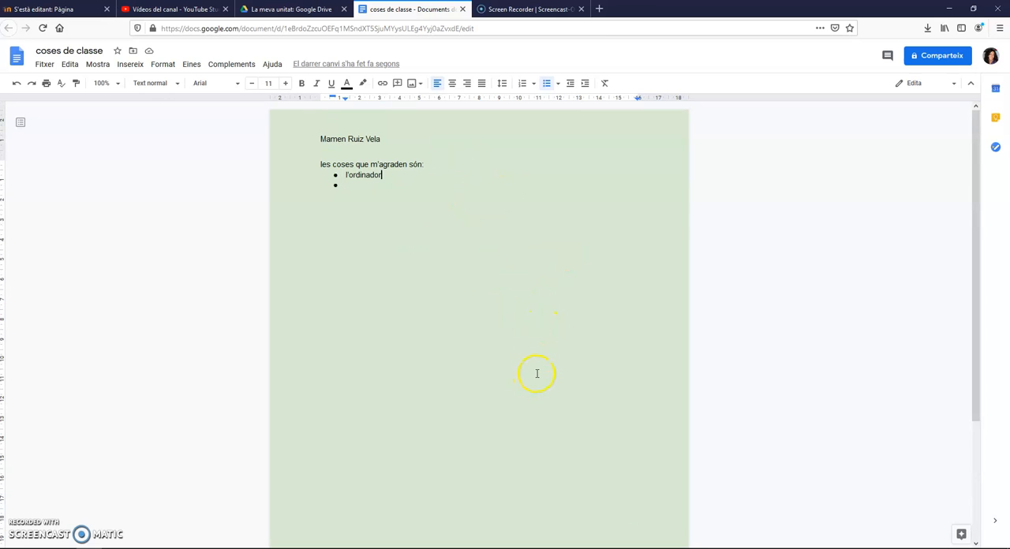
Add the comment "revisa aquest punt" to the list item "l'ordinador"
left_click(542, 203)
left_click(376, 166)
left_click_drag(344, 175, 382, 175)
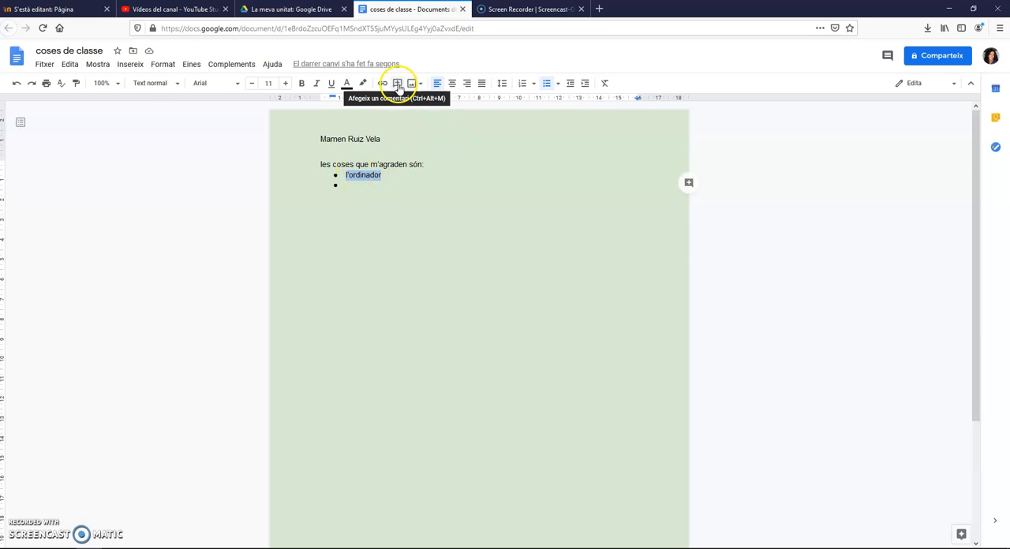
left_click(397, 84)
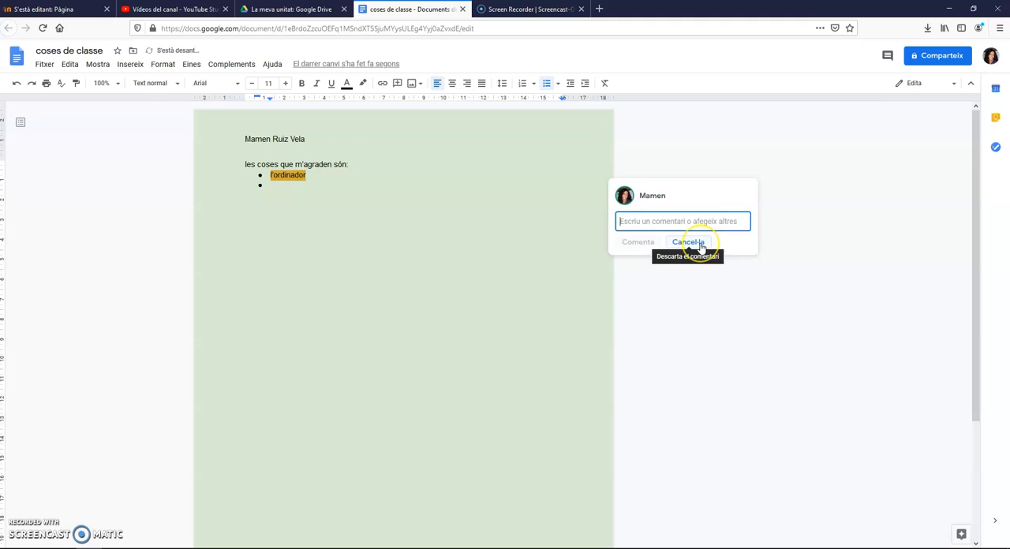
type("revisa")
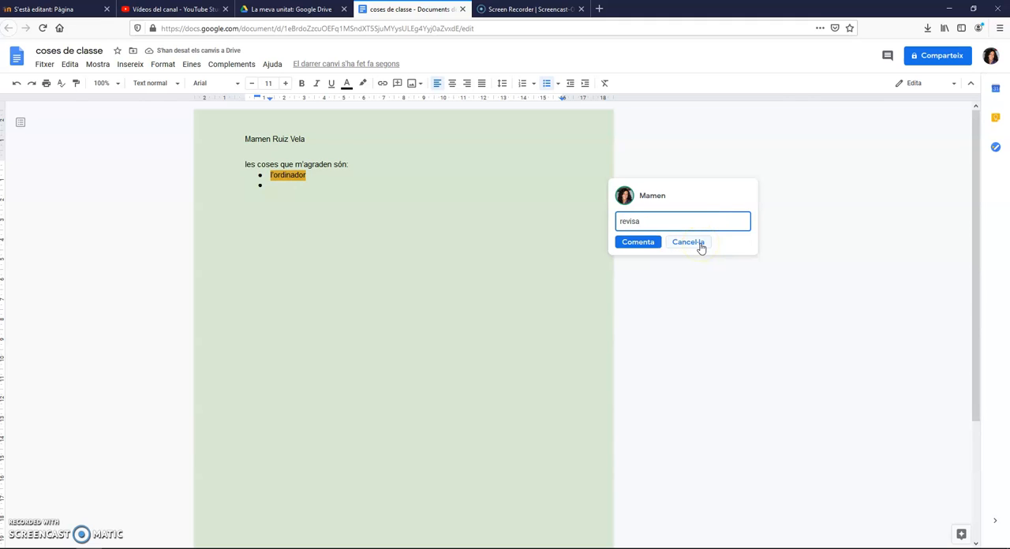
type(" aquest punt")
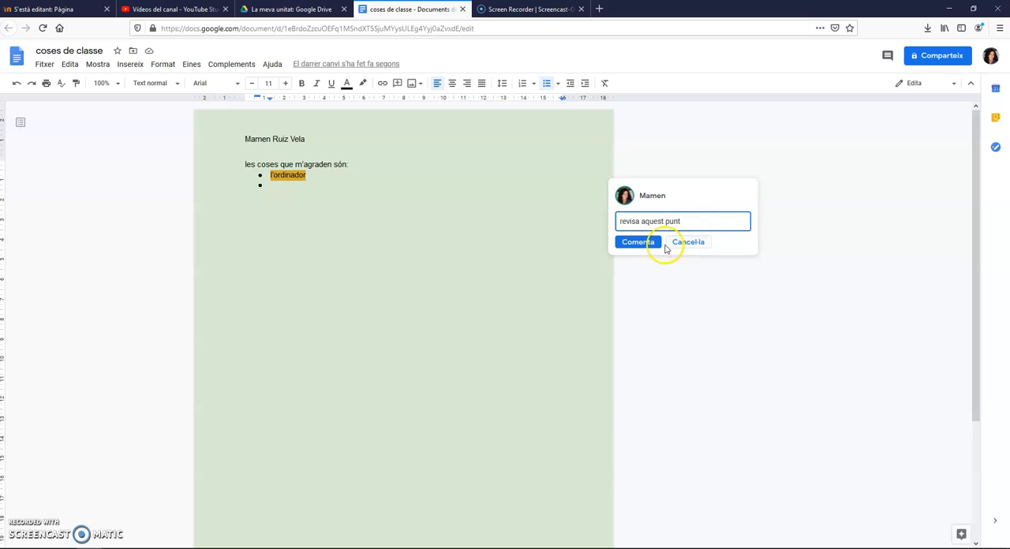
left_click(636, 242)
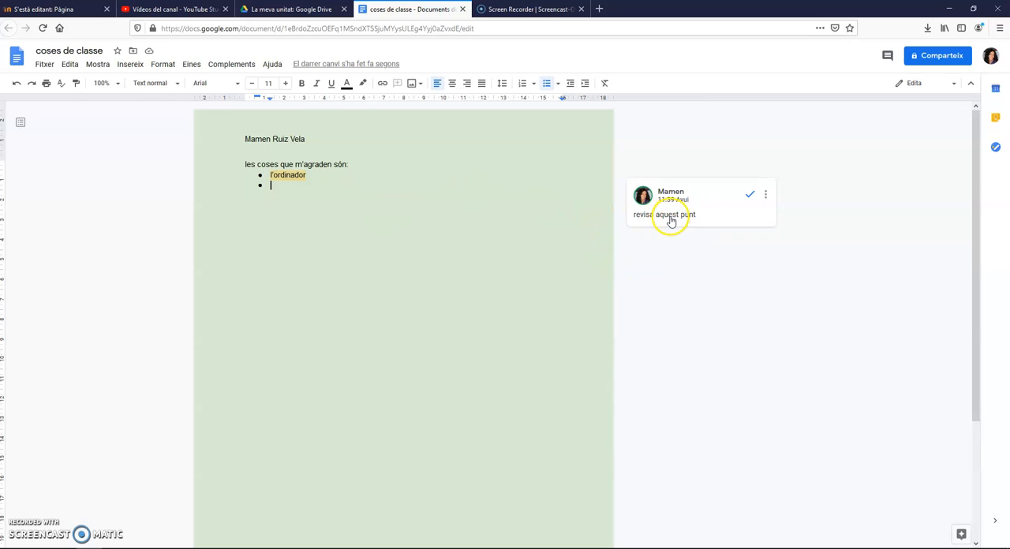
Look at the comment's edit, delete and link options and at how it is tied to the commented list item
left_click(765, 196)
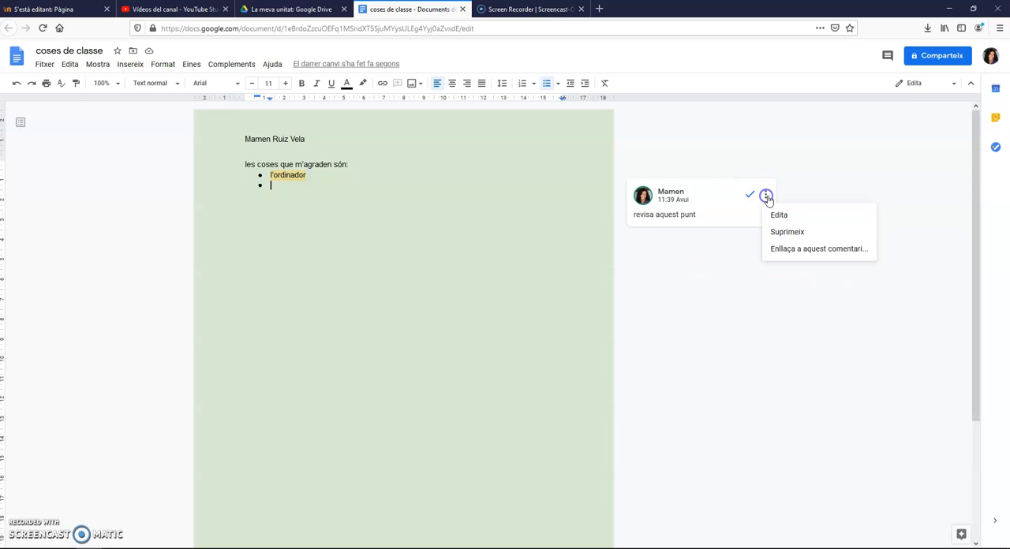
left_click(683, 291)
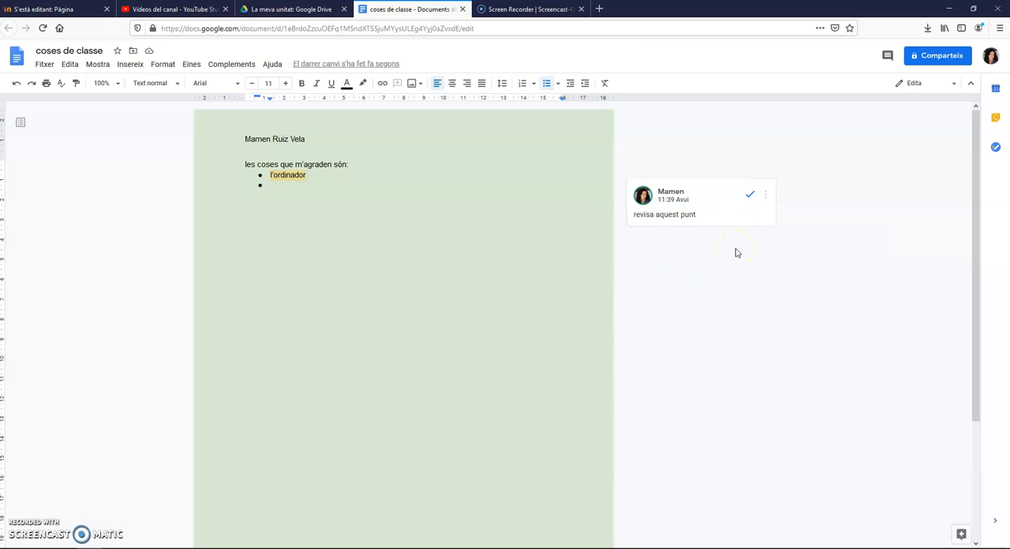
left_click(289, 176)
left_click(279, 188)
left_click(300, 176)
left_click(276, 190)
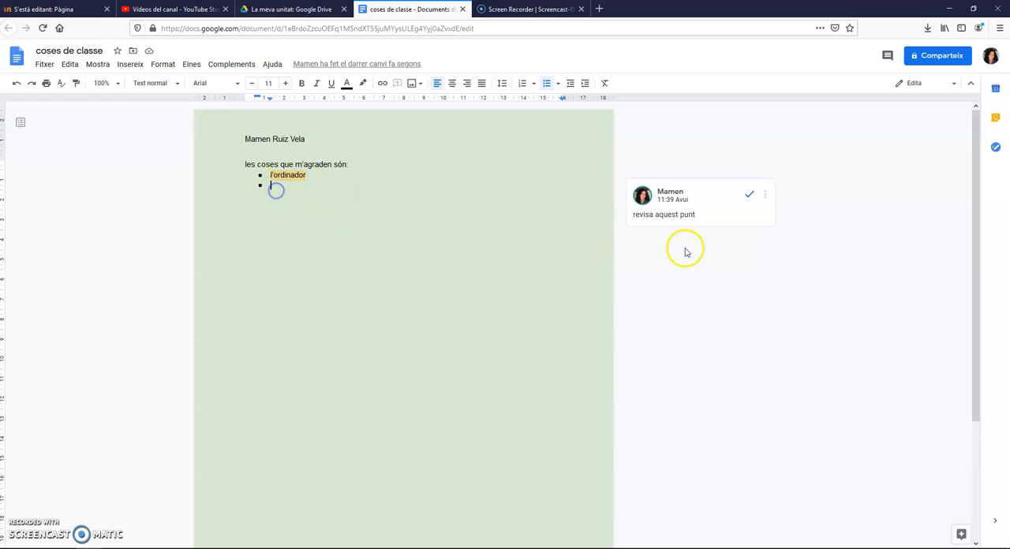
Mark the comment on "l'ordinador" as resolved and review its entry in the comment history
left_click(749, 194)
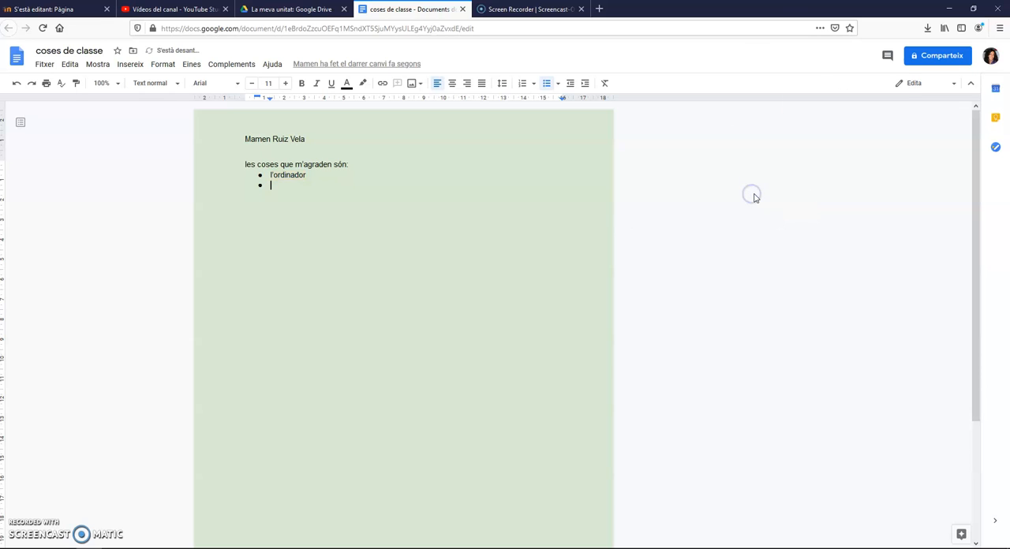
left_click(887, 56)
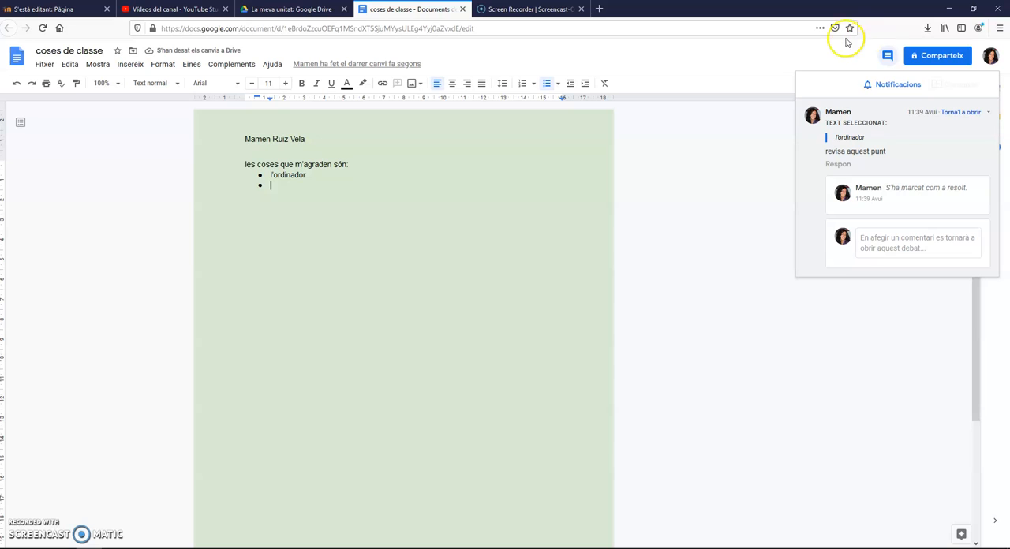
left_click(886, 56)
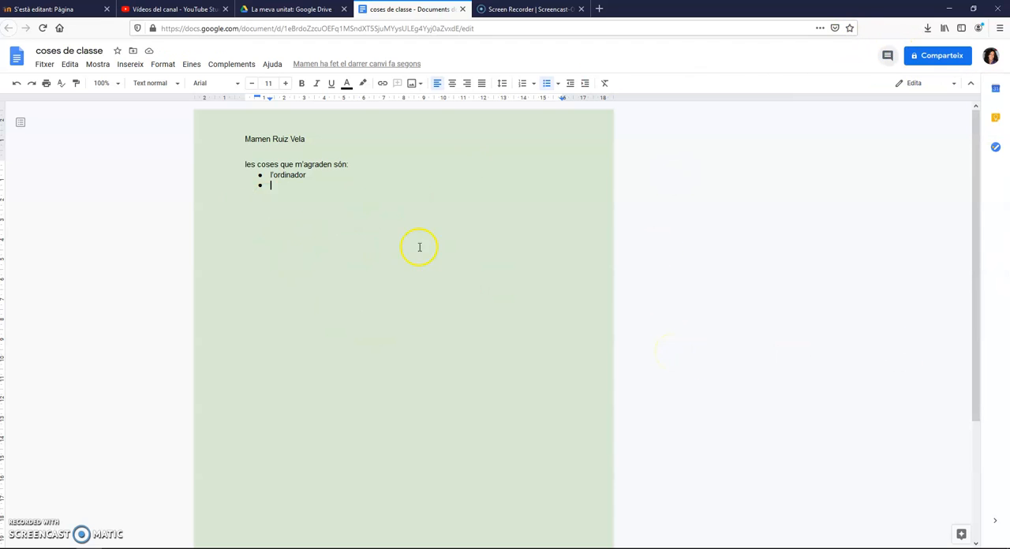
left_click(887, 55)
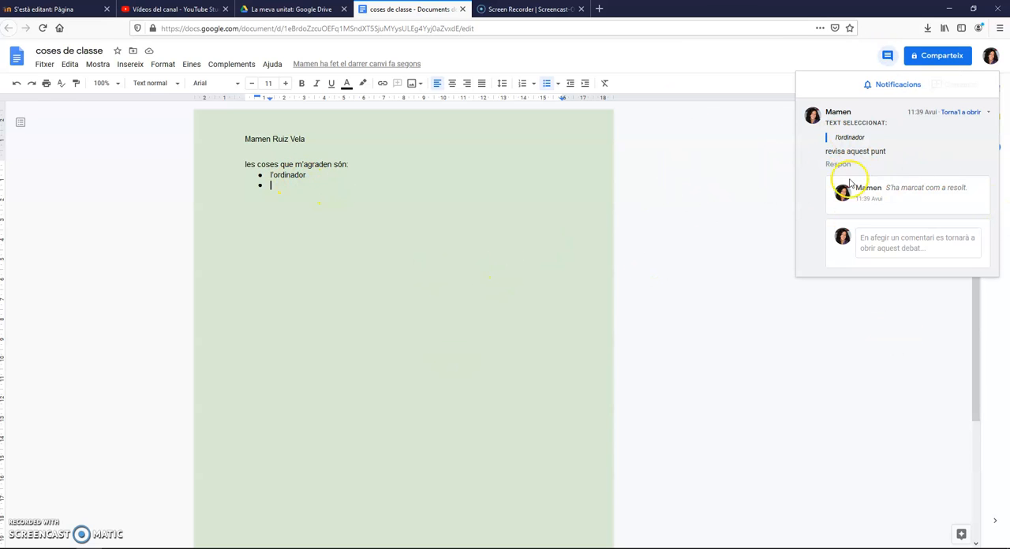
left_click(315, 185)
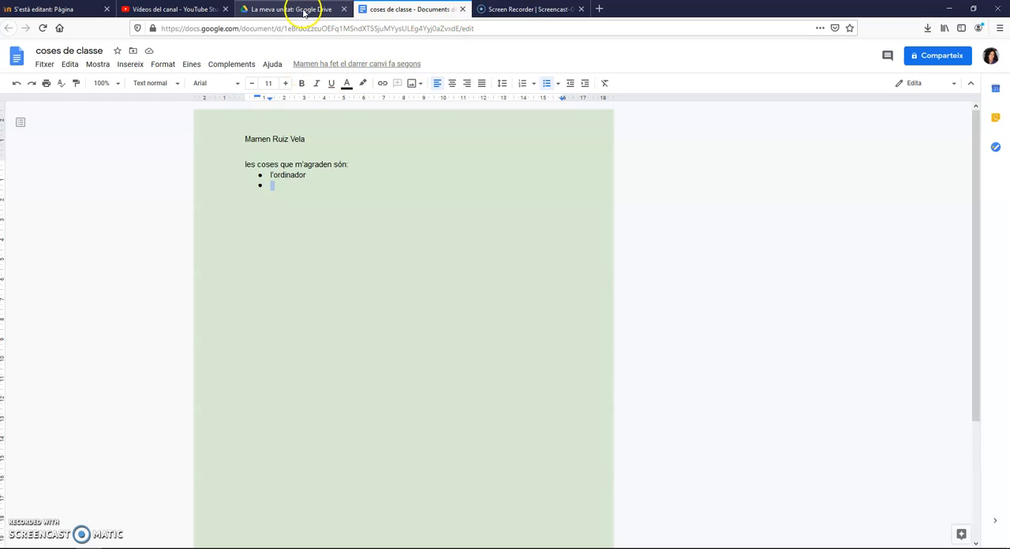
Close the document, switch to Google Drive and select the "coses de classe" file in the main drive listing
left_click(462, 9)
left_click(315, 9)
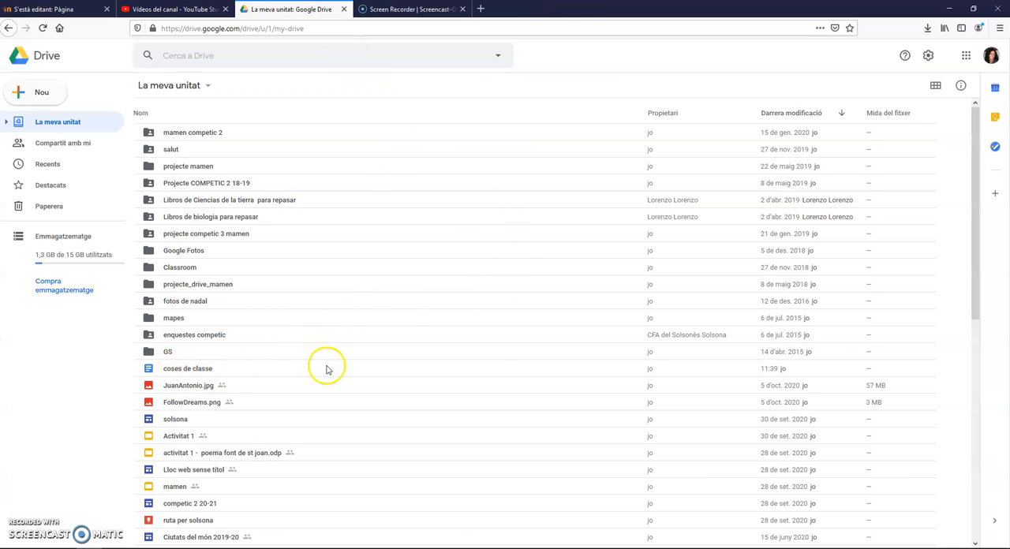
left_click(773, 373)
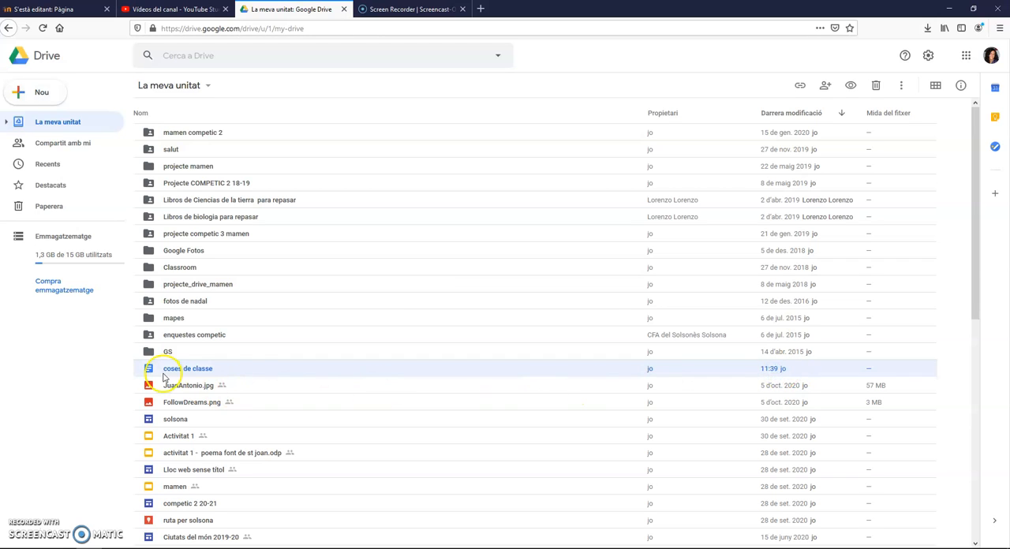